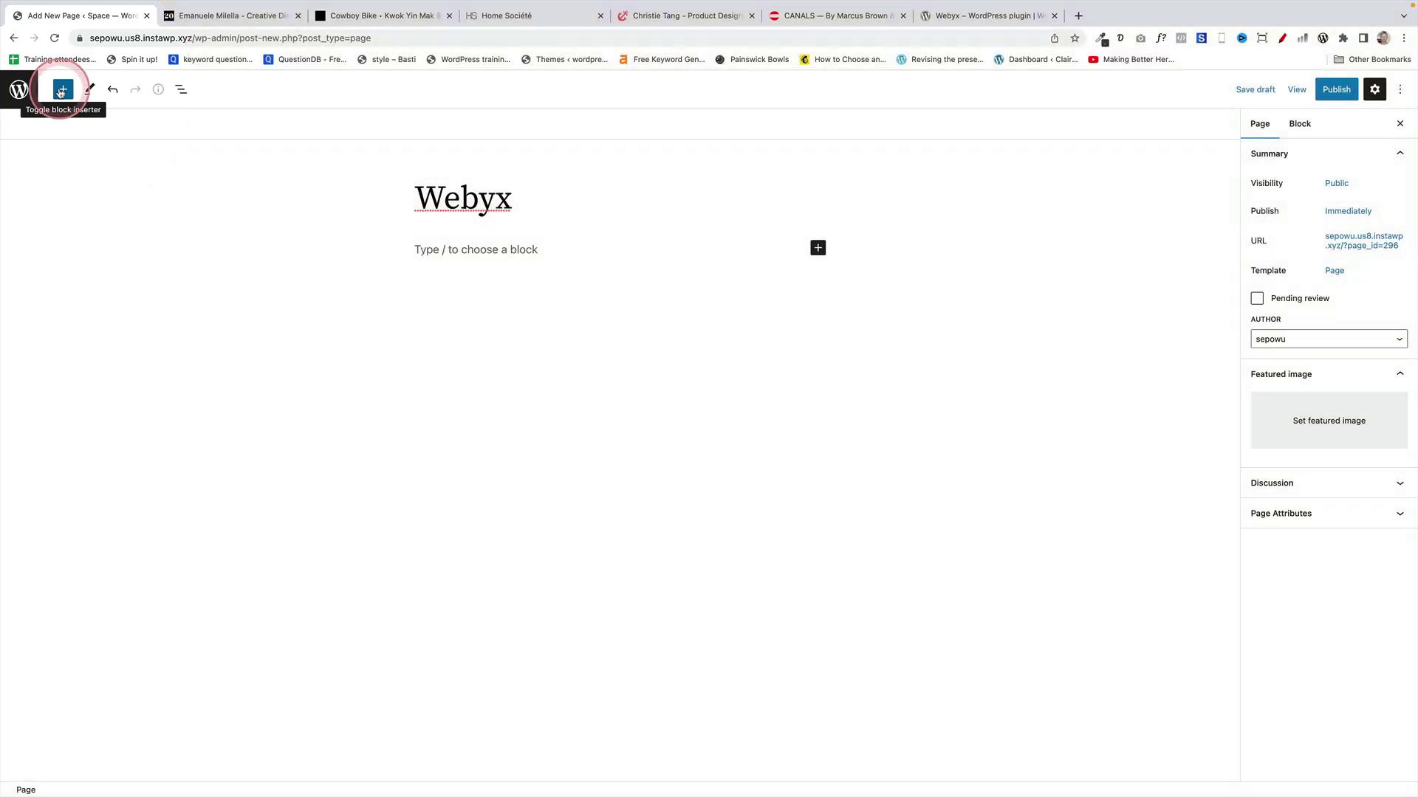
# Insert a Webyx for Gutenberg block from the Design blocks and show the List View outline
pyautogui.click(62, 90)
pyautogui.scroll(-5, 138, 501)
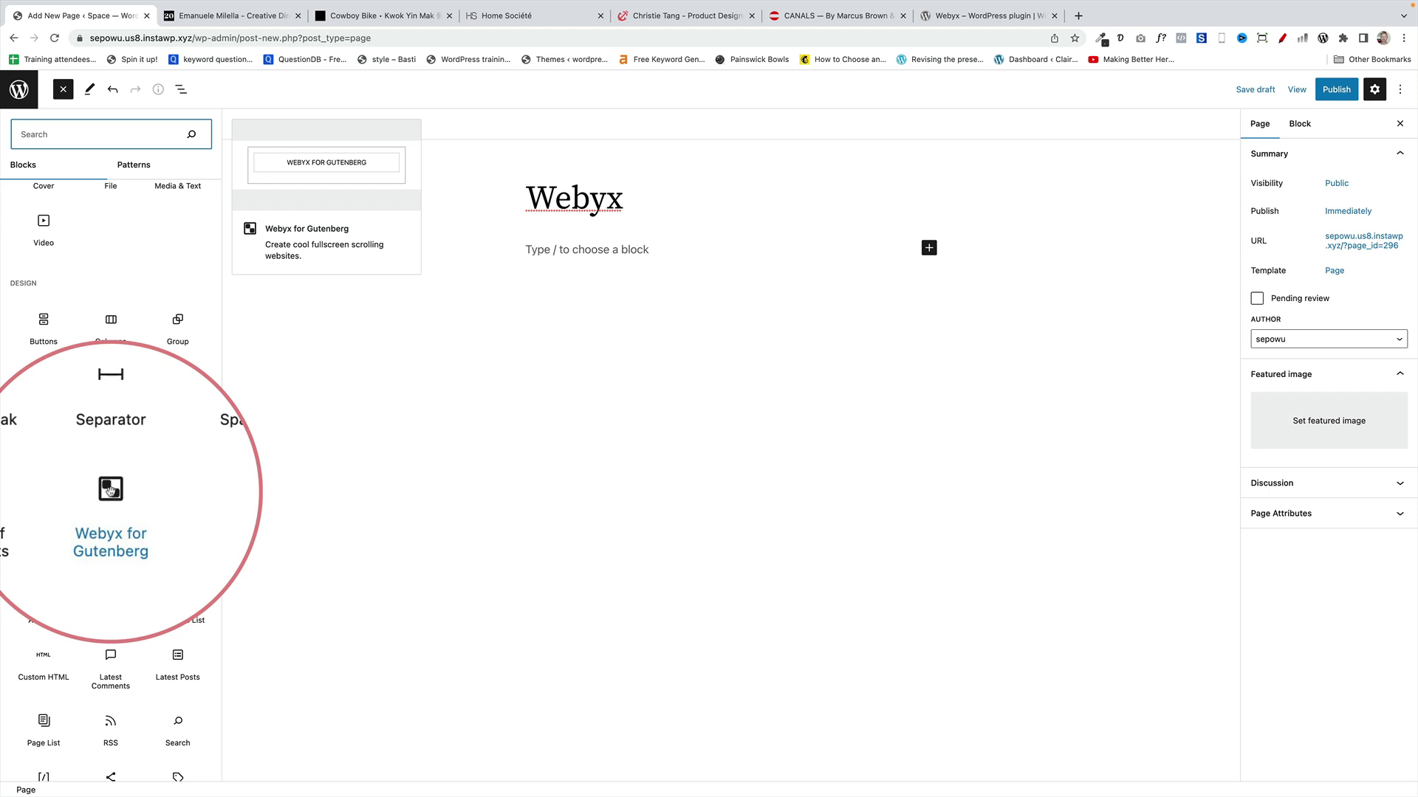
pyautogui.click(111, 490)
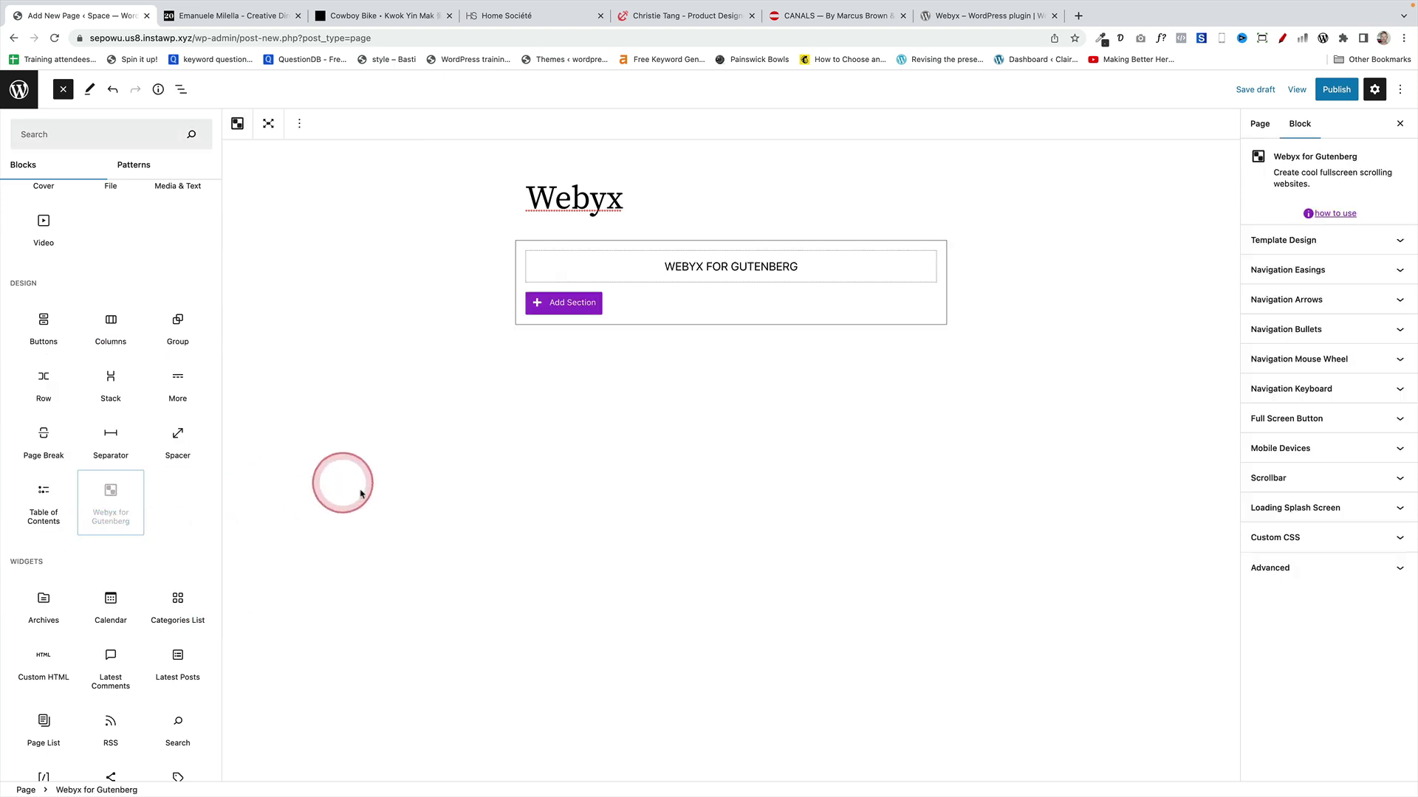
pyautogui.click(180, 89)
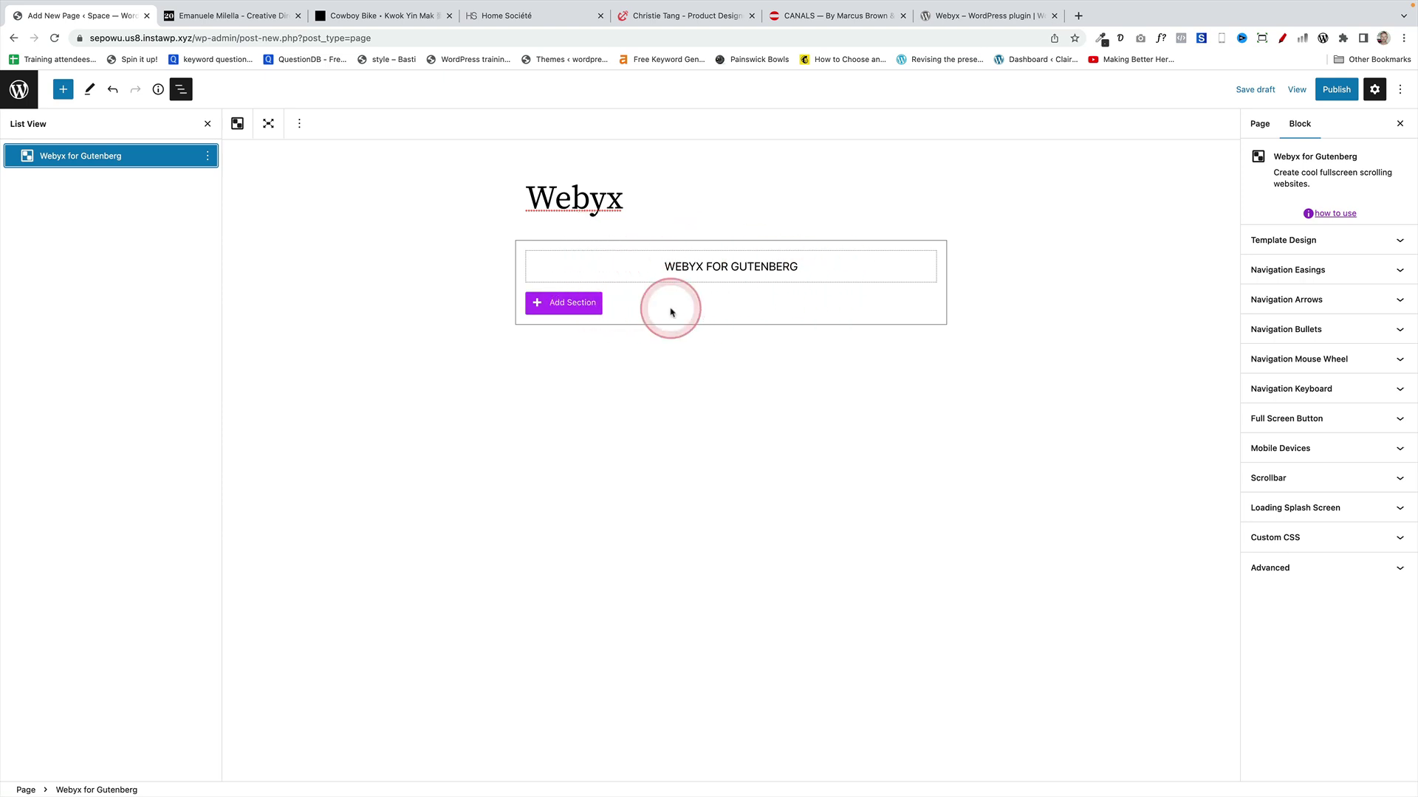
# Set the page template to webyx, then reselect the Webyx for Gutenberg block
pyautogui.click(1260, 127)
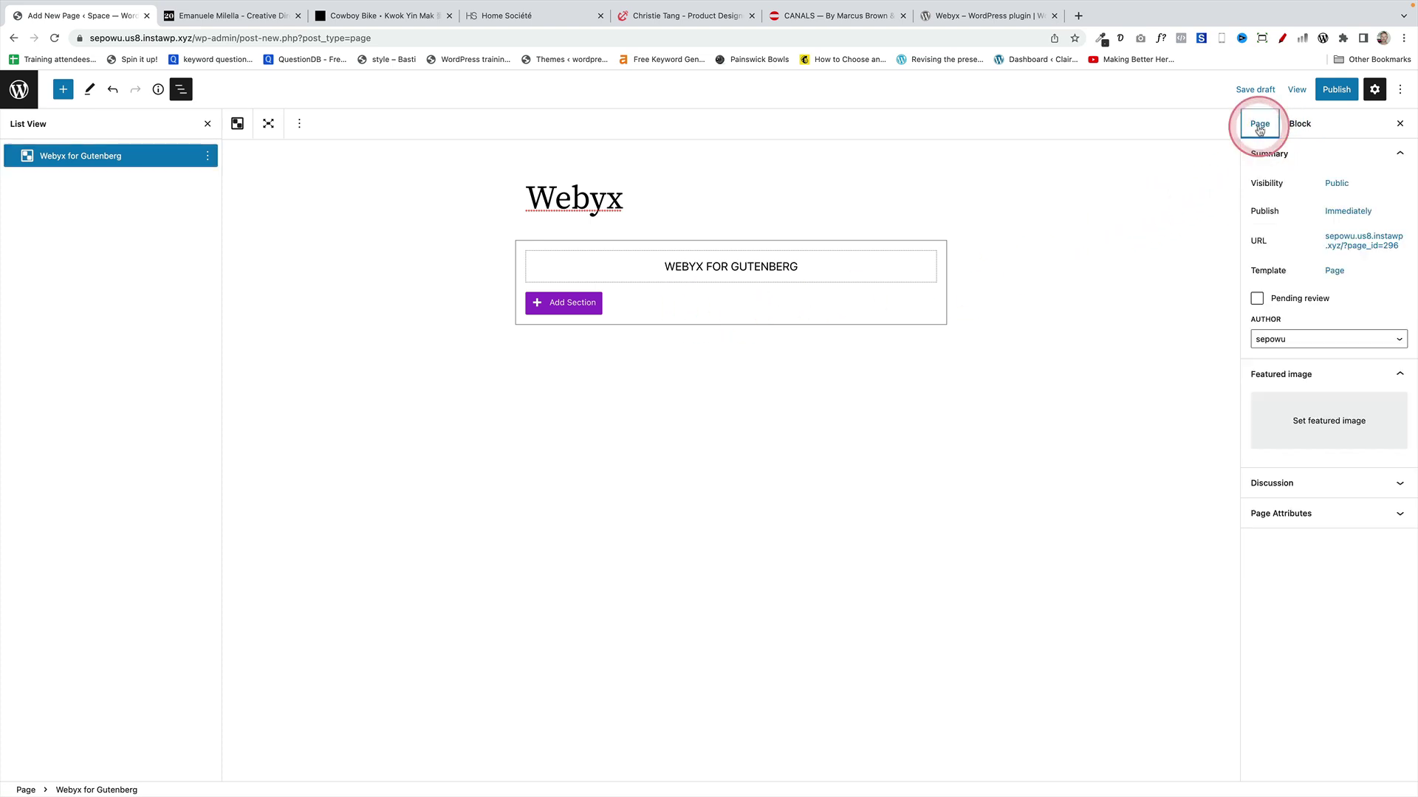
pyautogui.click(1334, 271)
pyautogui.click(1300, 365)
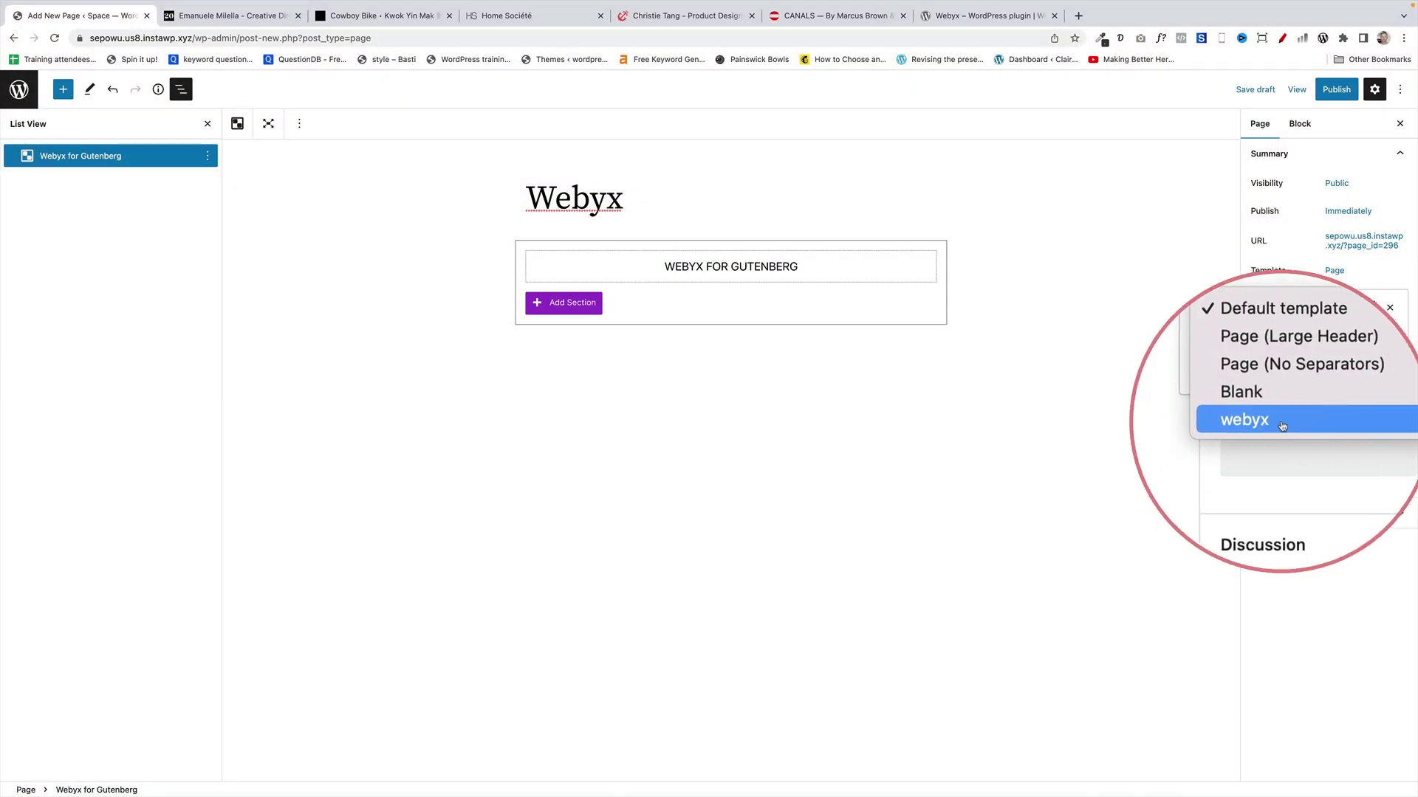
pyautogui.click(1283, 427)
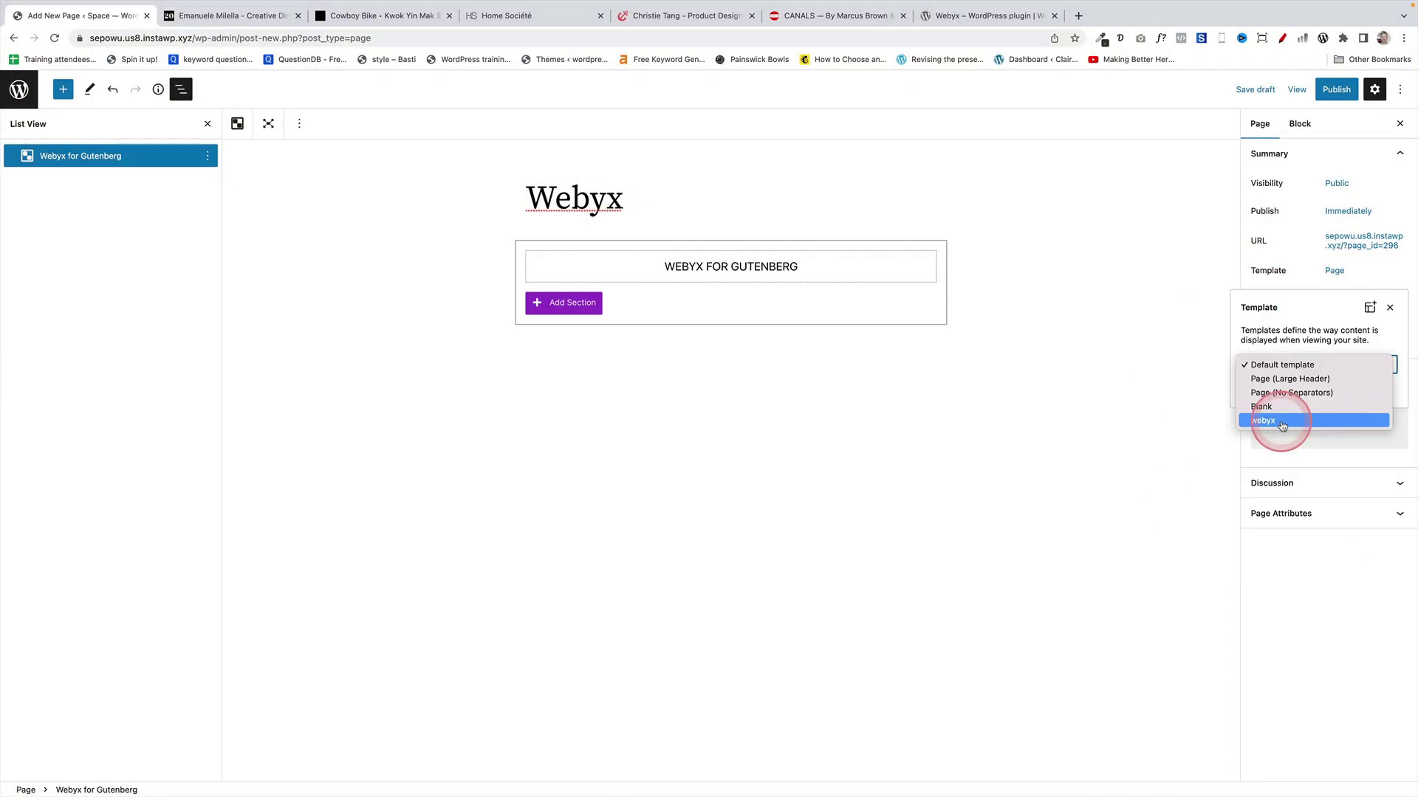
pyautogui.click(1212, 294)
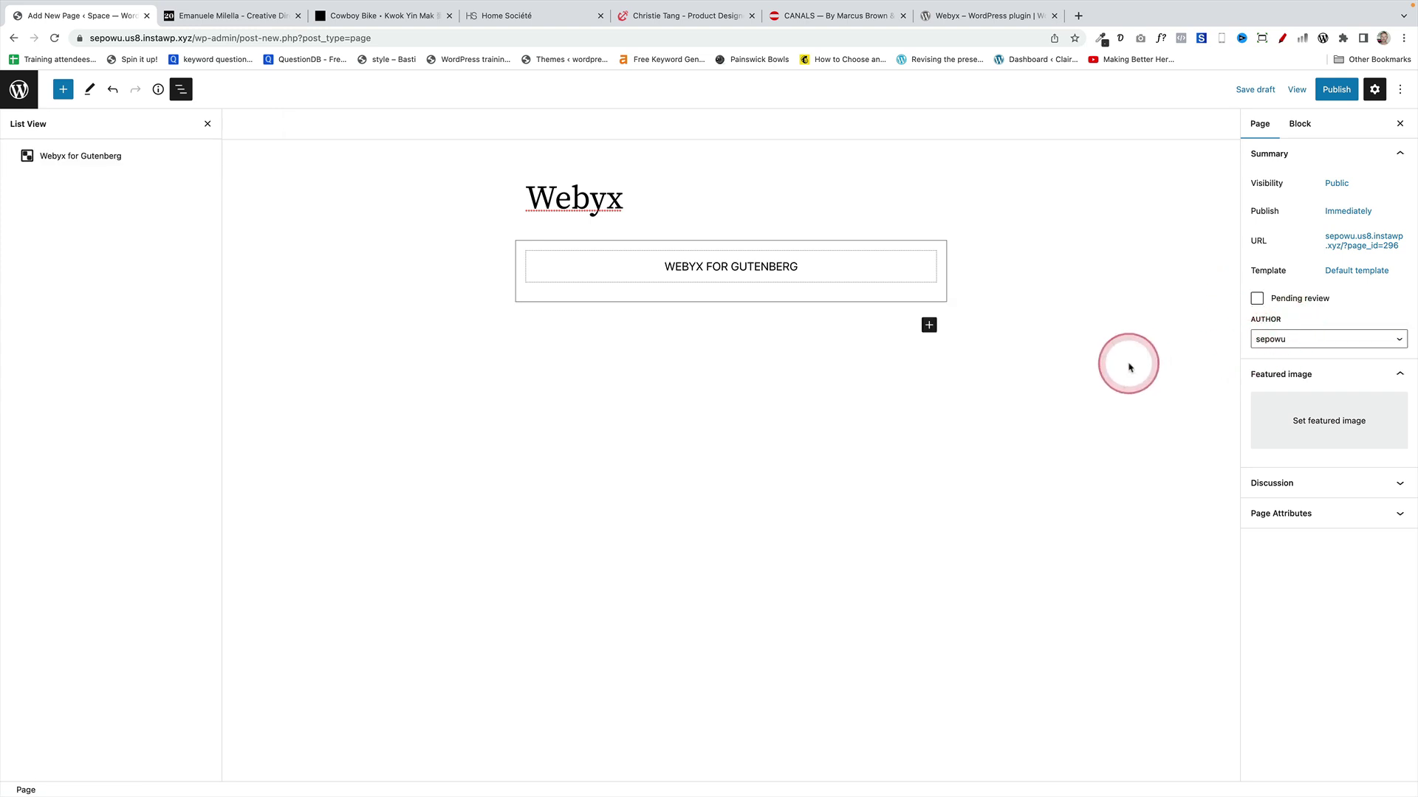
pyautogui.click(1347, 273)
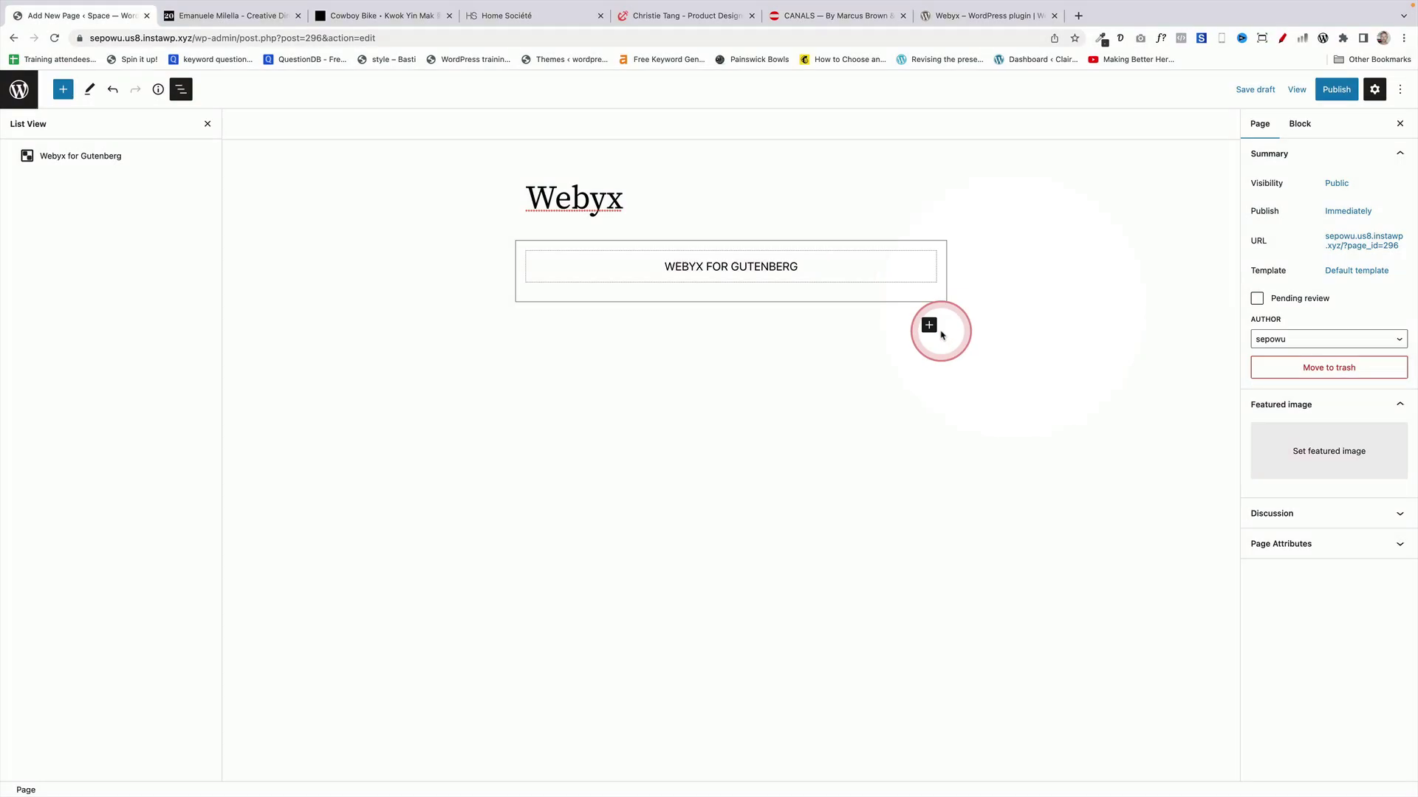
pyautogui.click(91, 157)
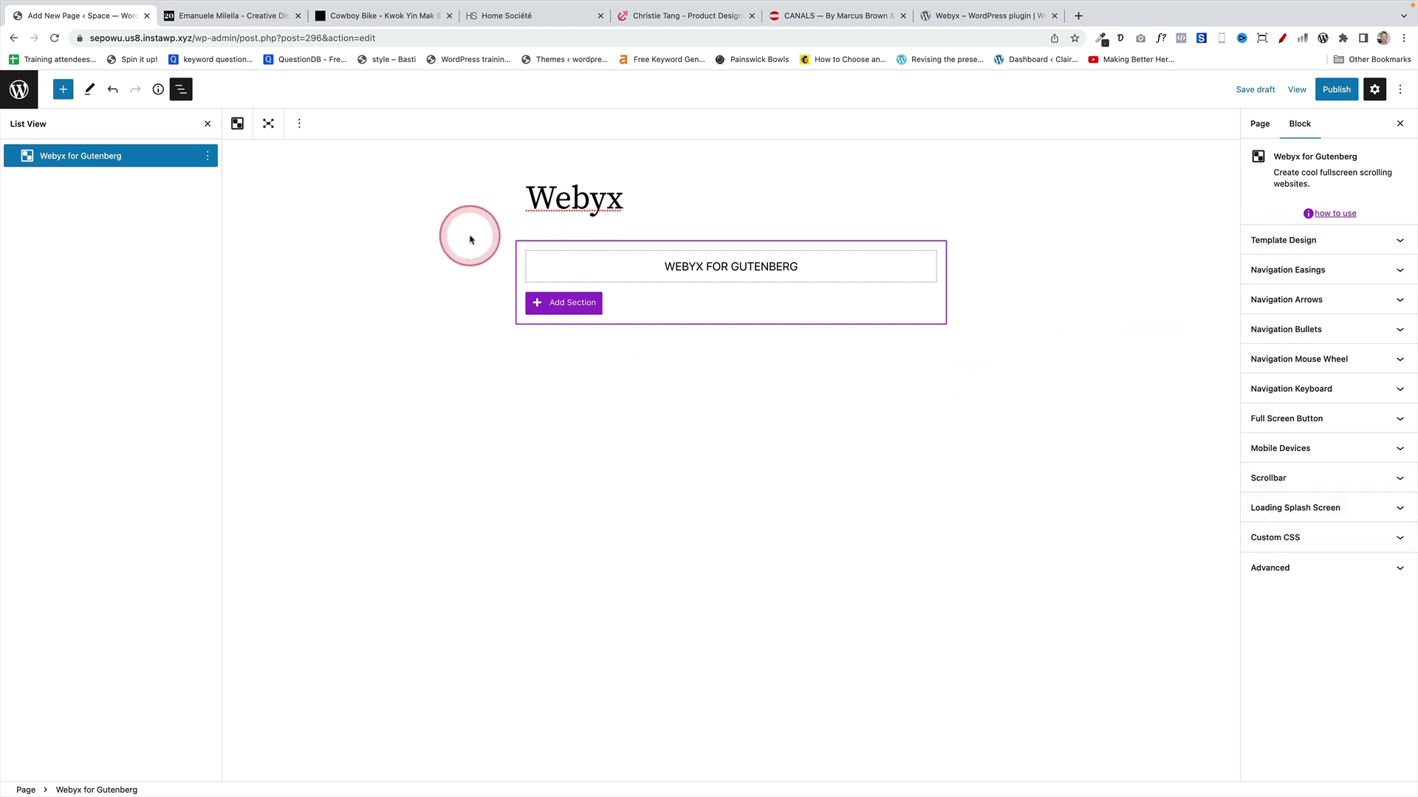
# Add a section named Section1 with Continuous horizontal on, and give it a first slide
pyautogui.click(573, 303)
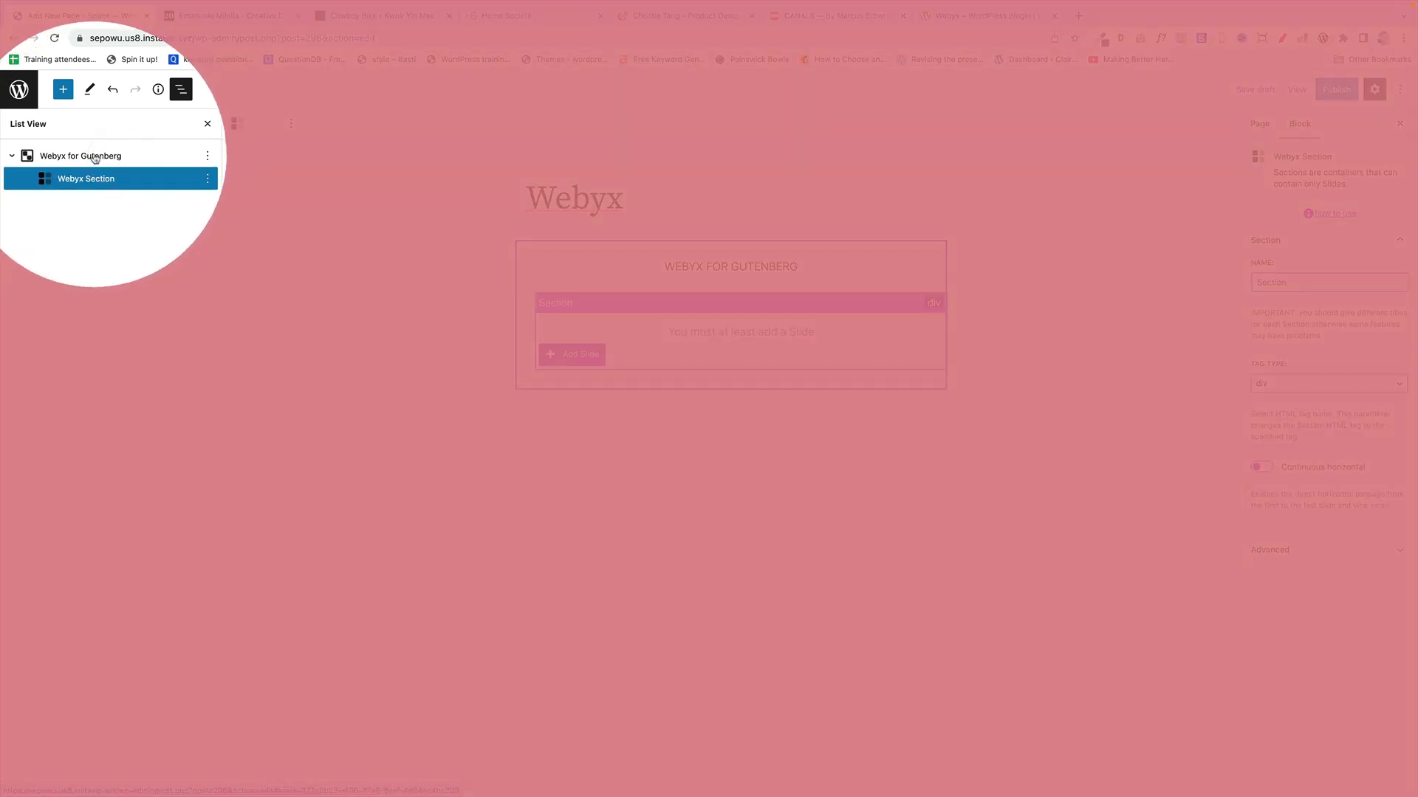
pyautogui.click(93, 180)
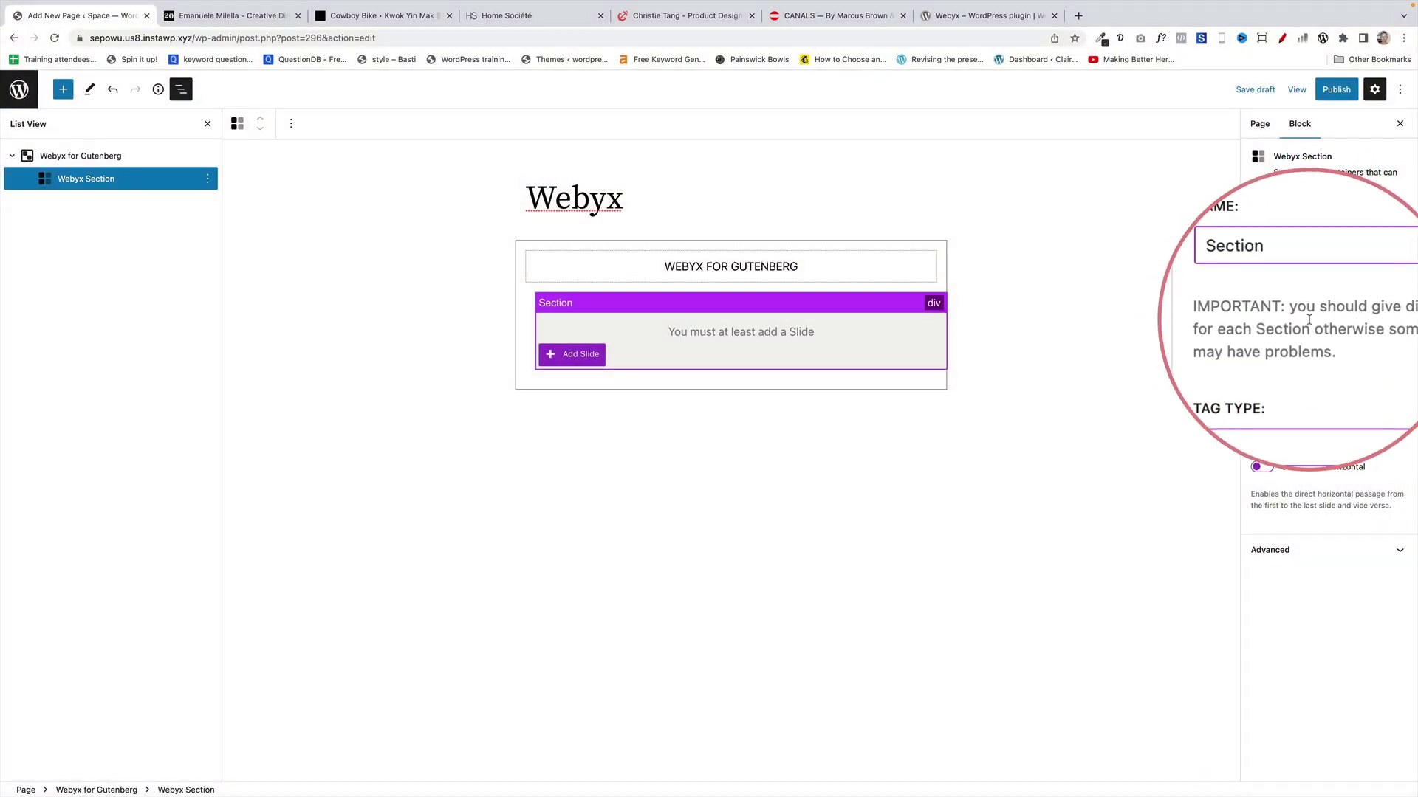
pyautogui.doubleClick(1300, 285)
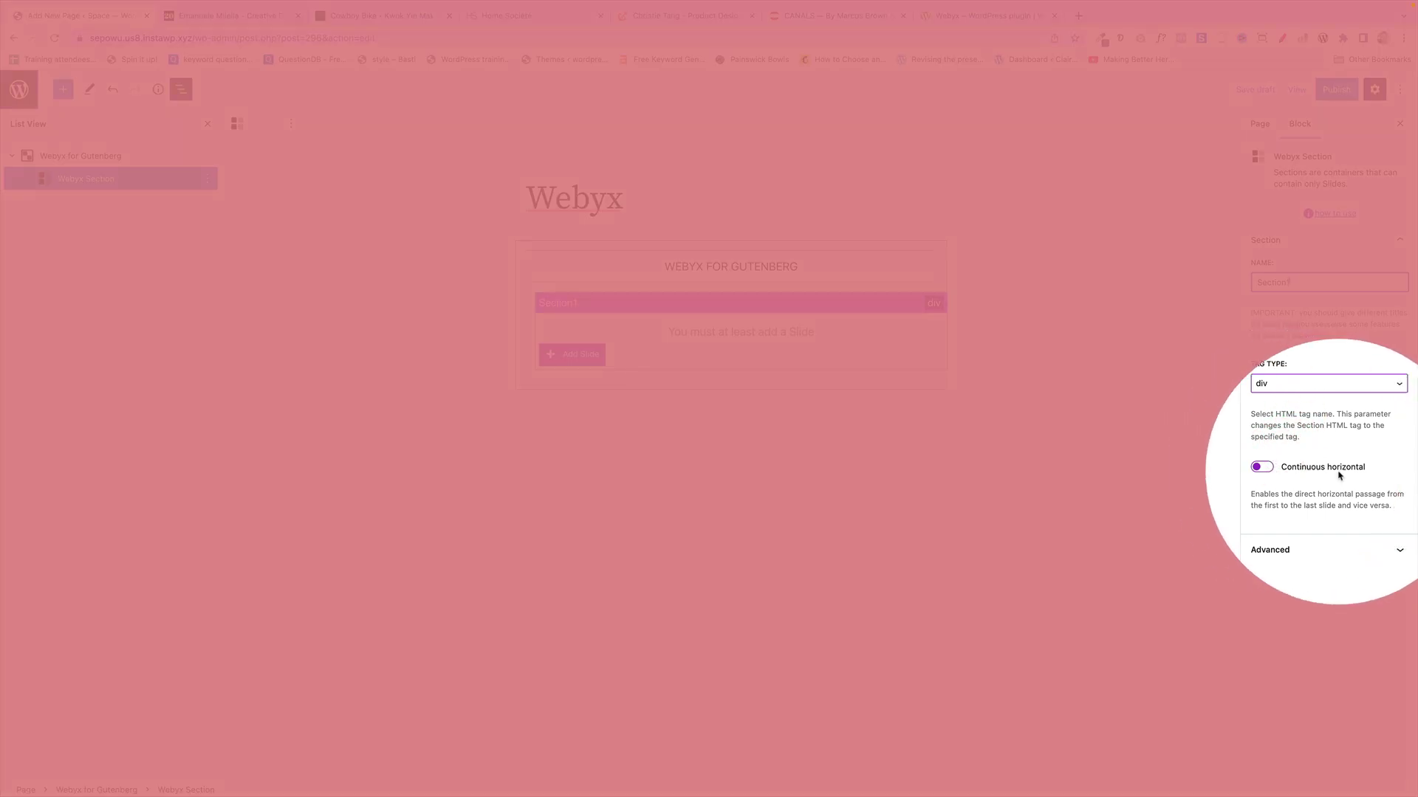
pyautogui.click(1157, 447)
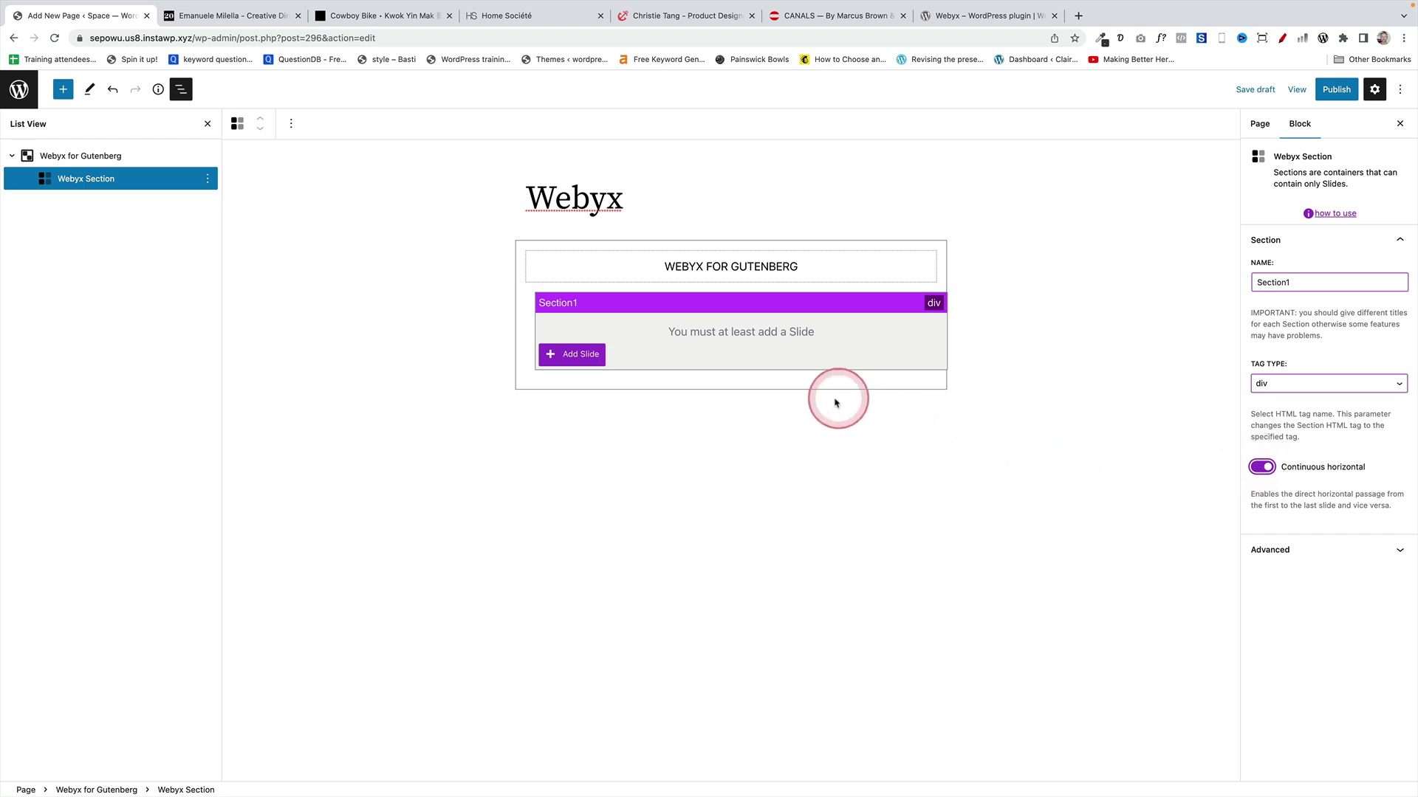
pyautogui.click(580, 357)
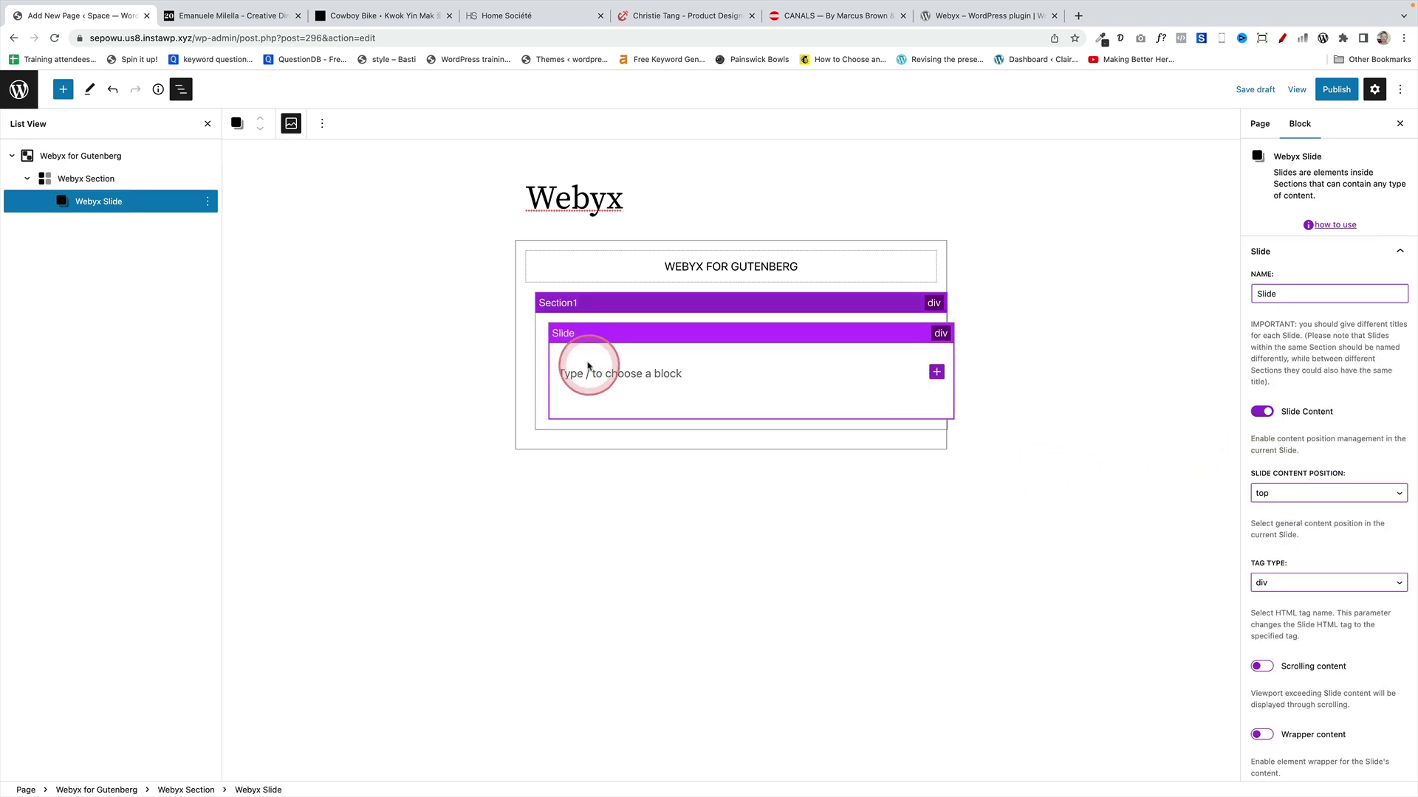
# Keep the Webyx Slide's content position at top and expand its Background settings
pyautogui.click(631, 373)
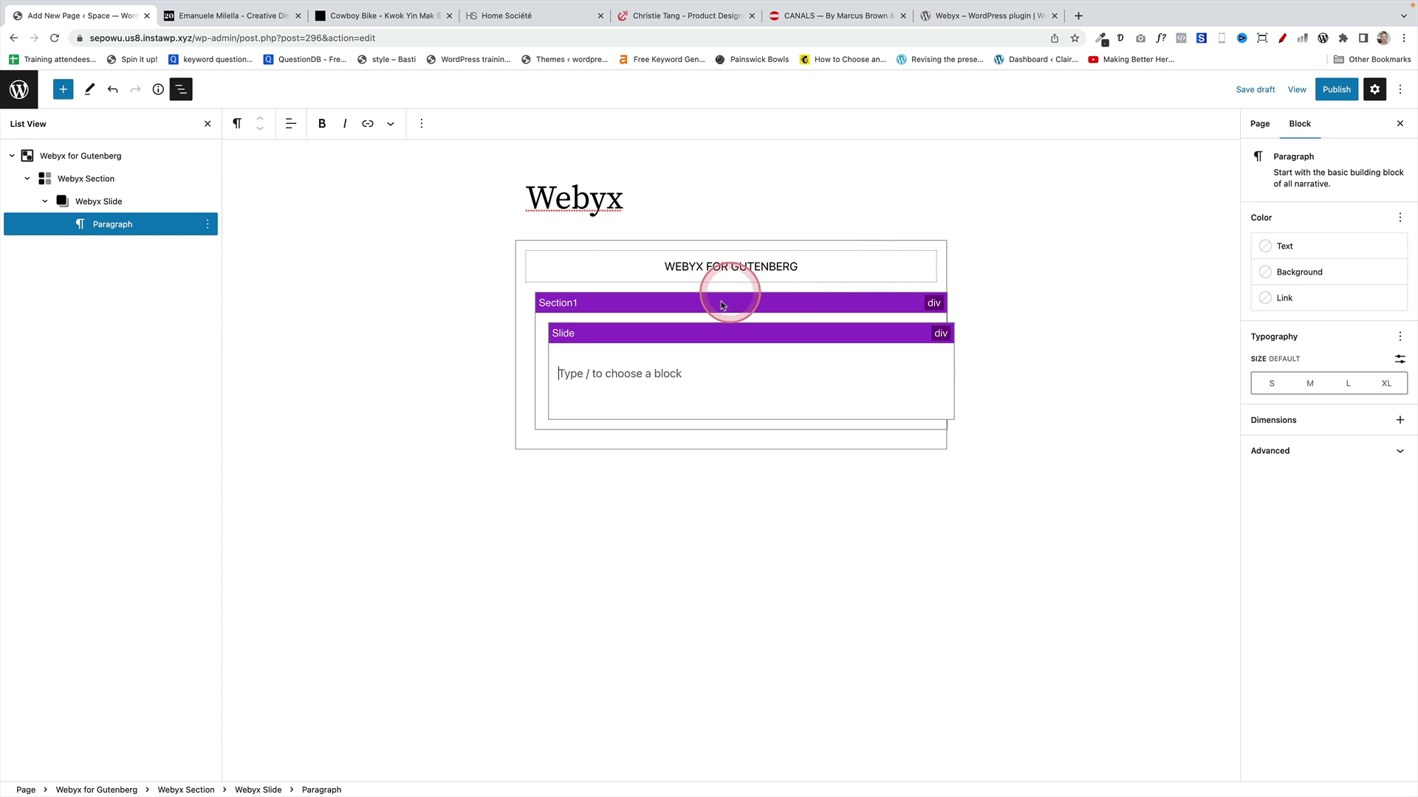
pyautogui.click(684, 333)
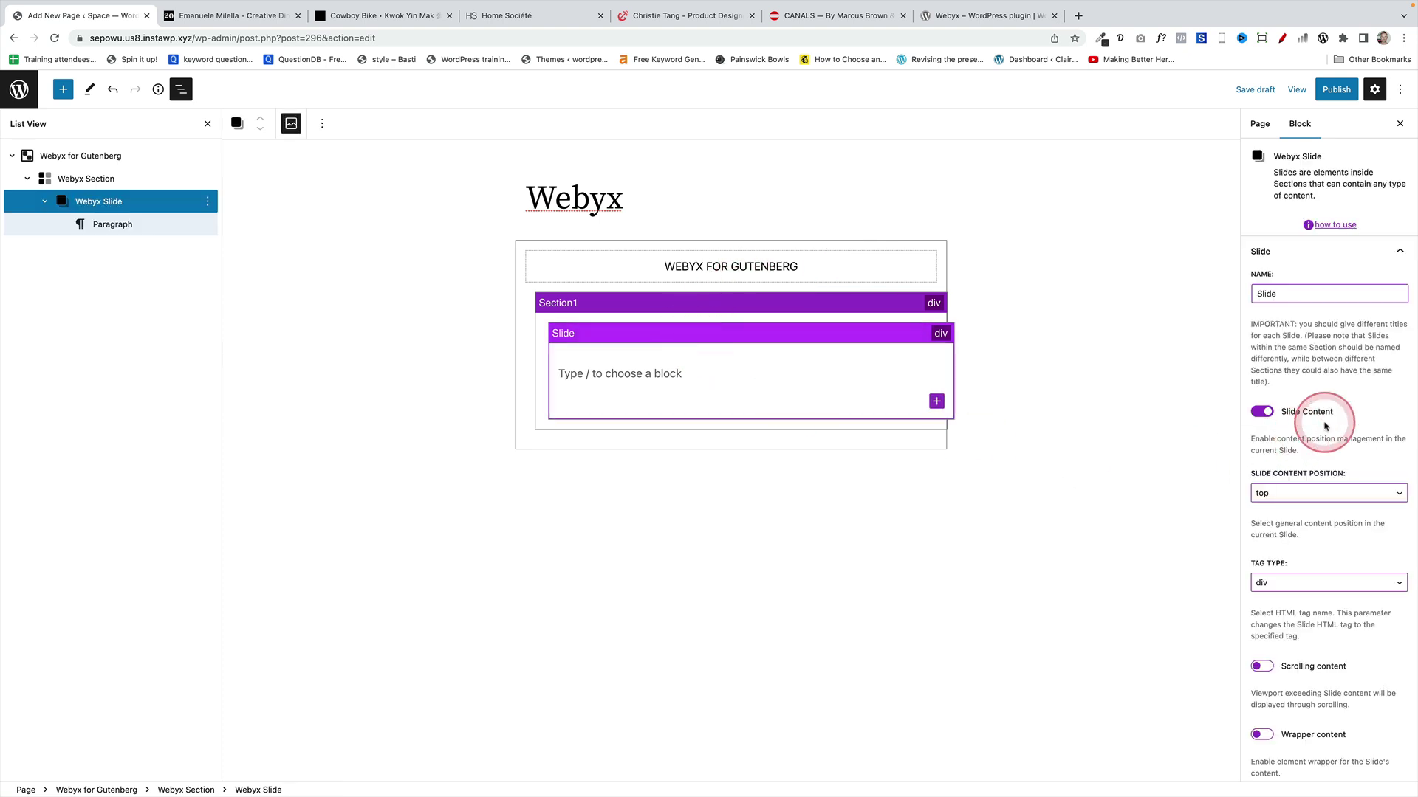
pyautogui.scroll(-1, 1322, 443)
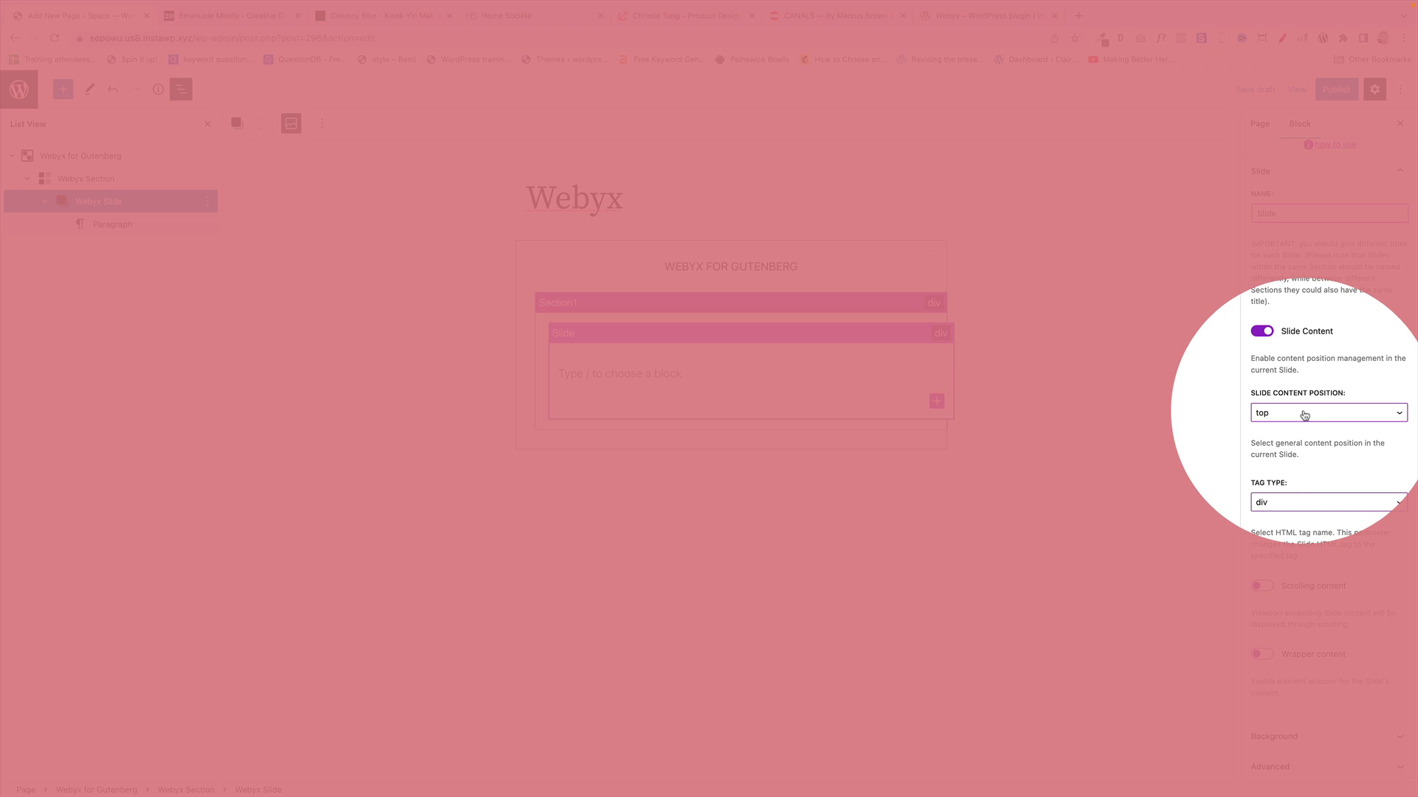
pyautogui.click(1305, 415)
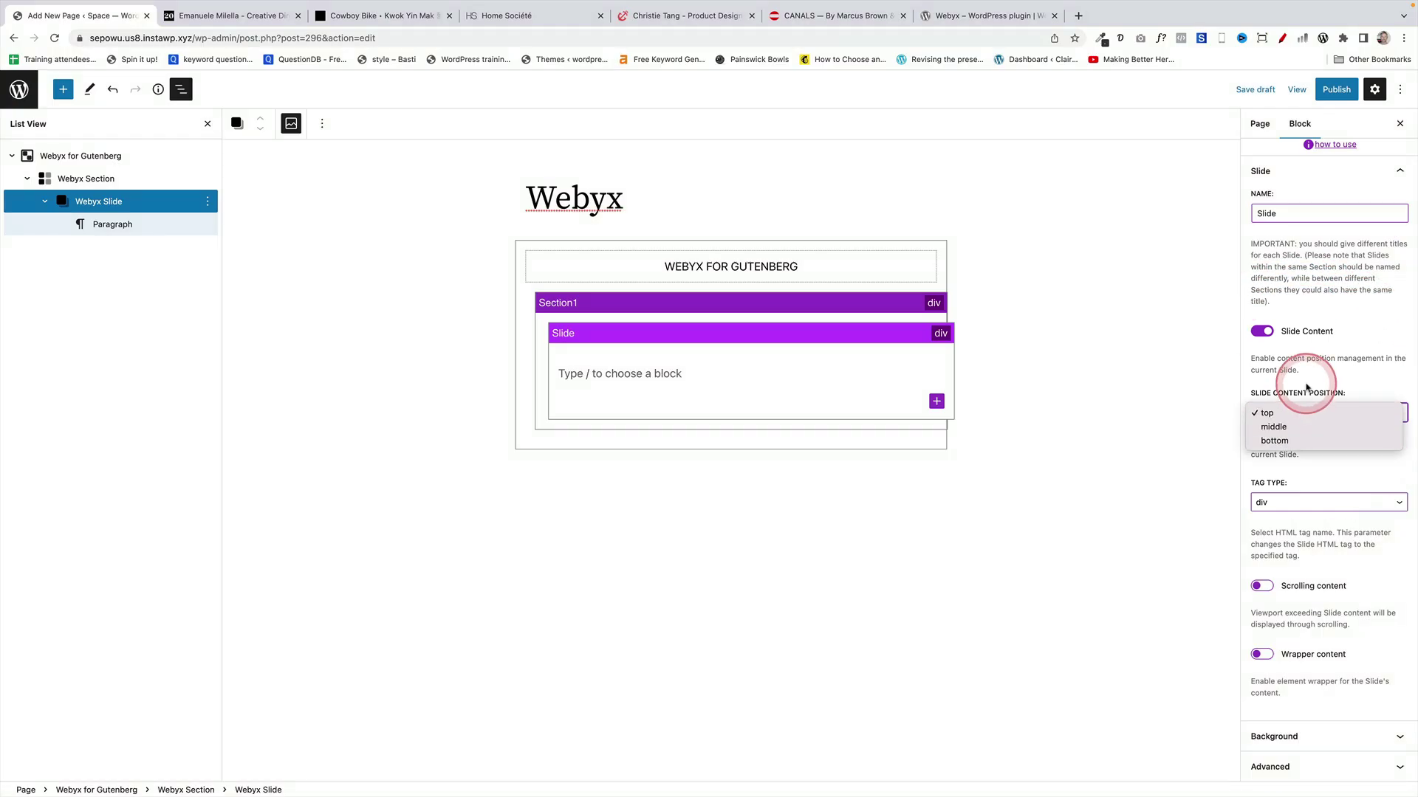
pyautogui.click(1307, 389)
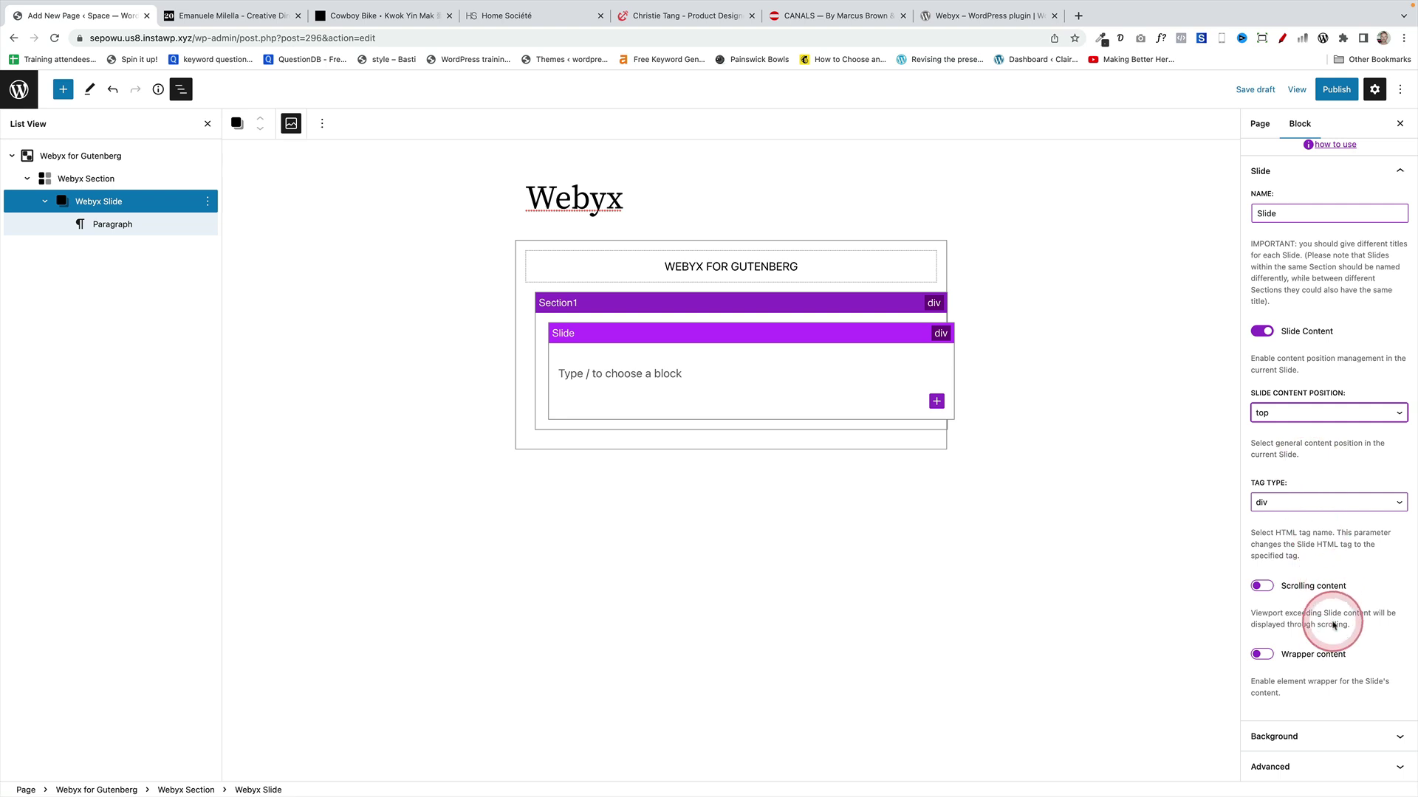
pyautogui.click(1274, 736)
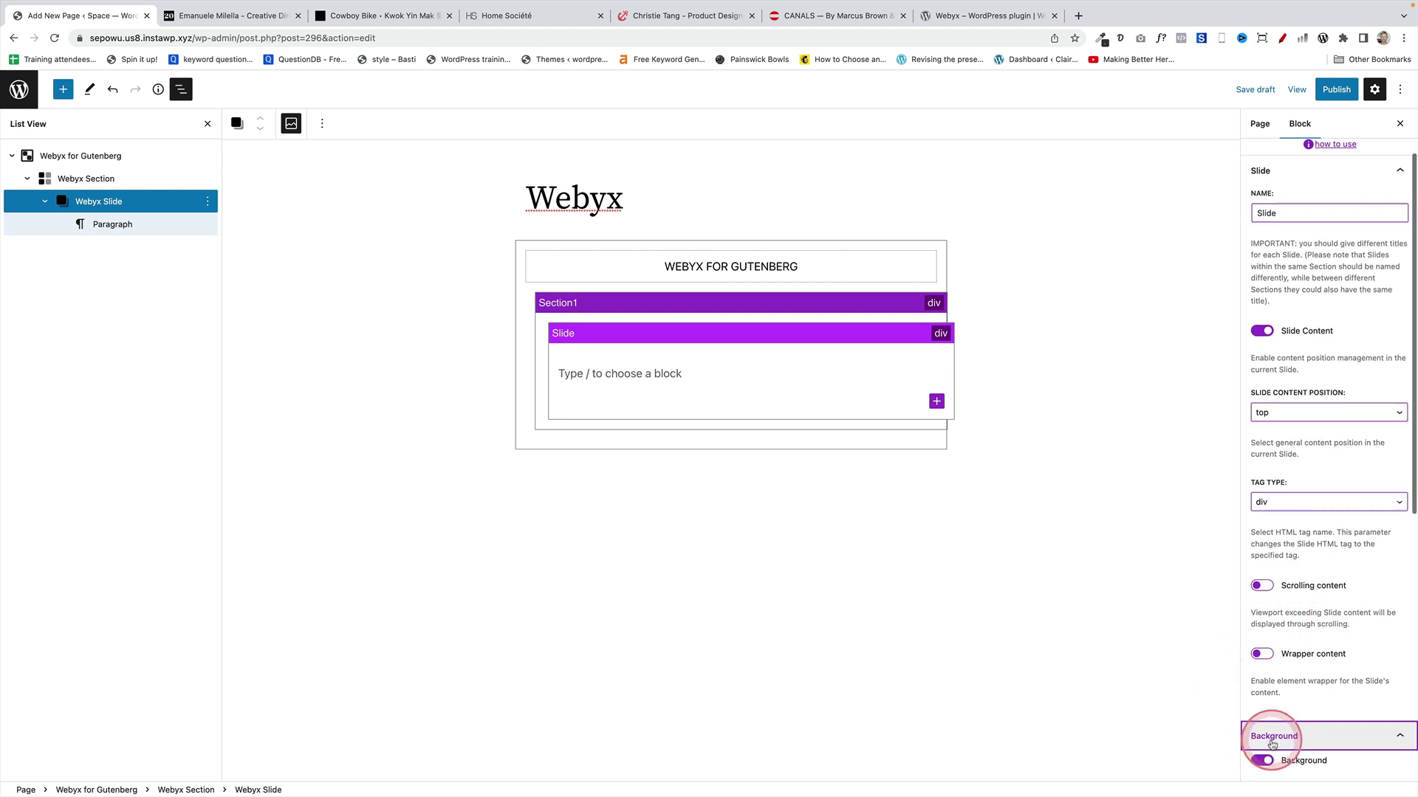
pyautogui.scroll(-3, 1308, 610)
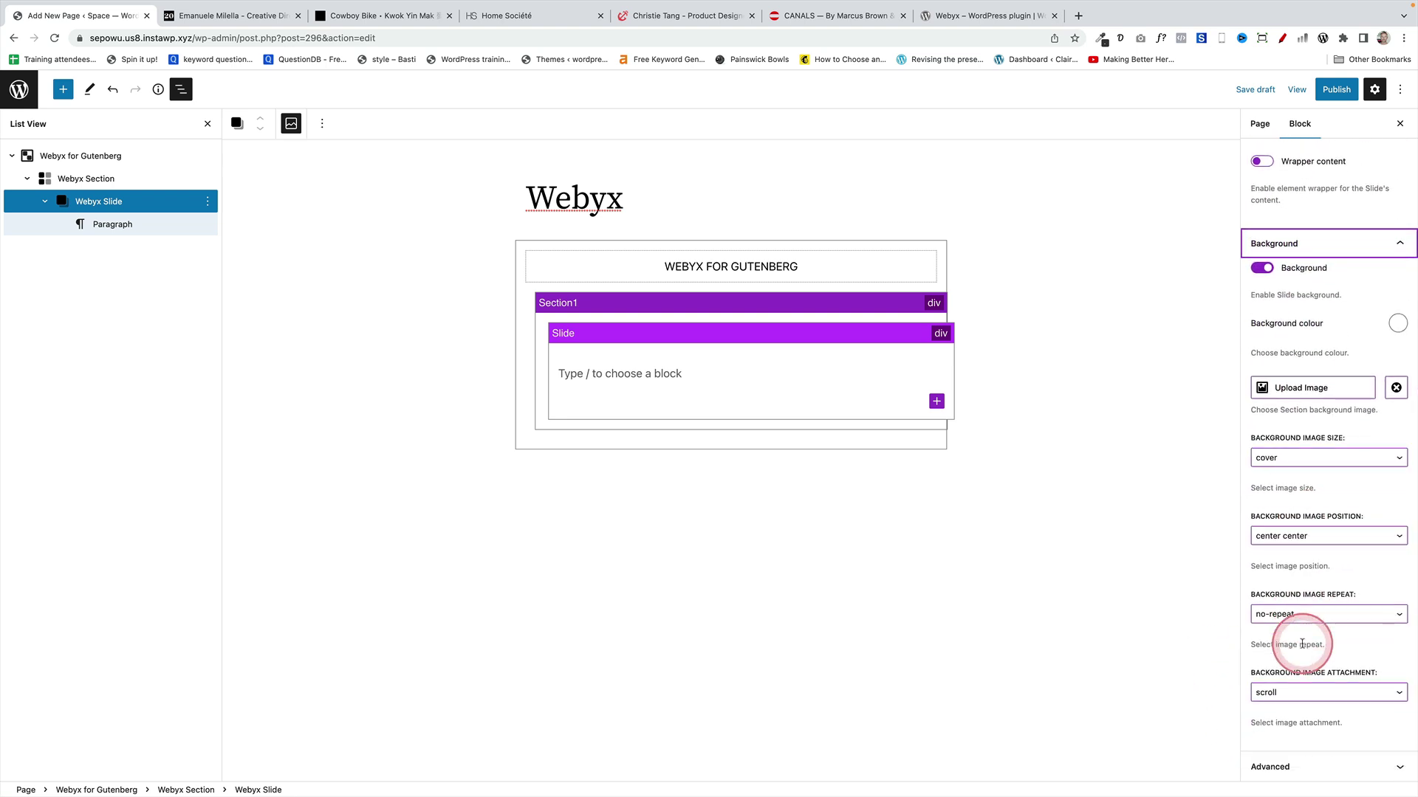
# Set the-spaceman-1.png as the slide background, publish the Webyx page, view it, and return
pyautogui.click(1297, 387)
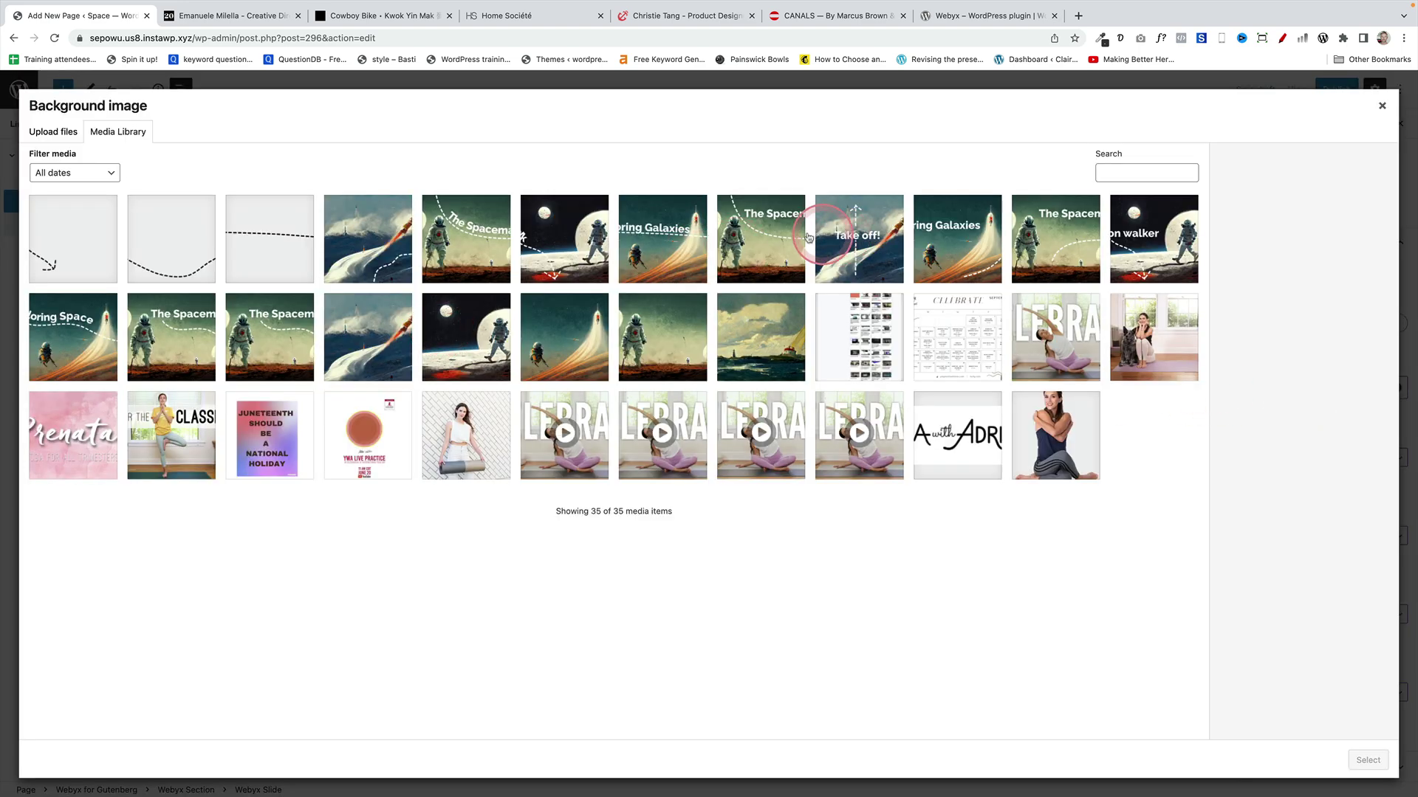
pyautogui.click(1367, 760)
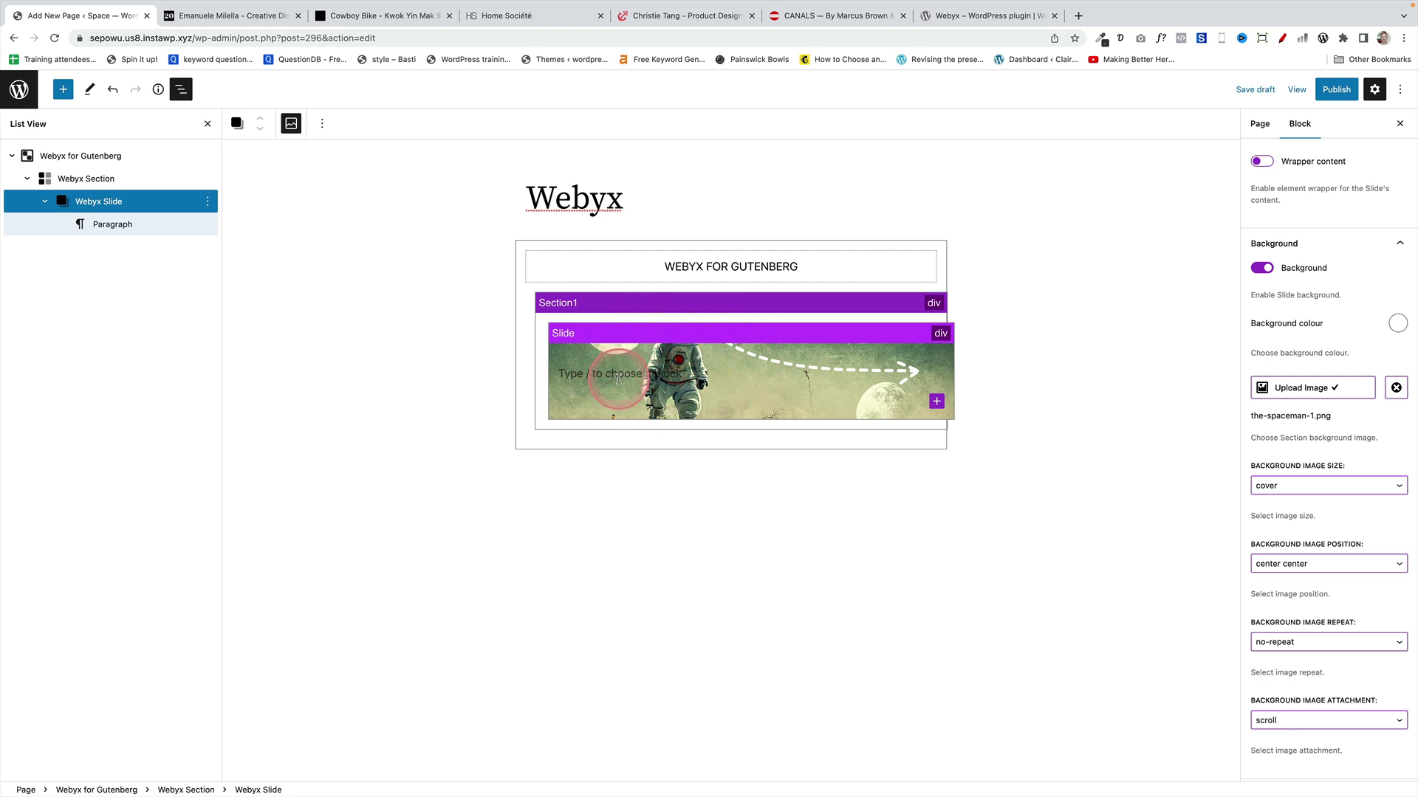
pyautogui.click(1336, 89)
pyautogui.click(1293, 89)
pyautogui.click(129, 756)
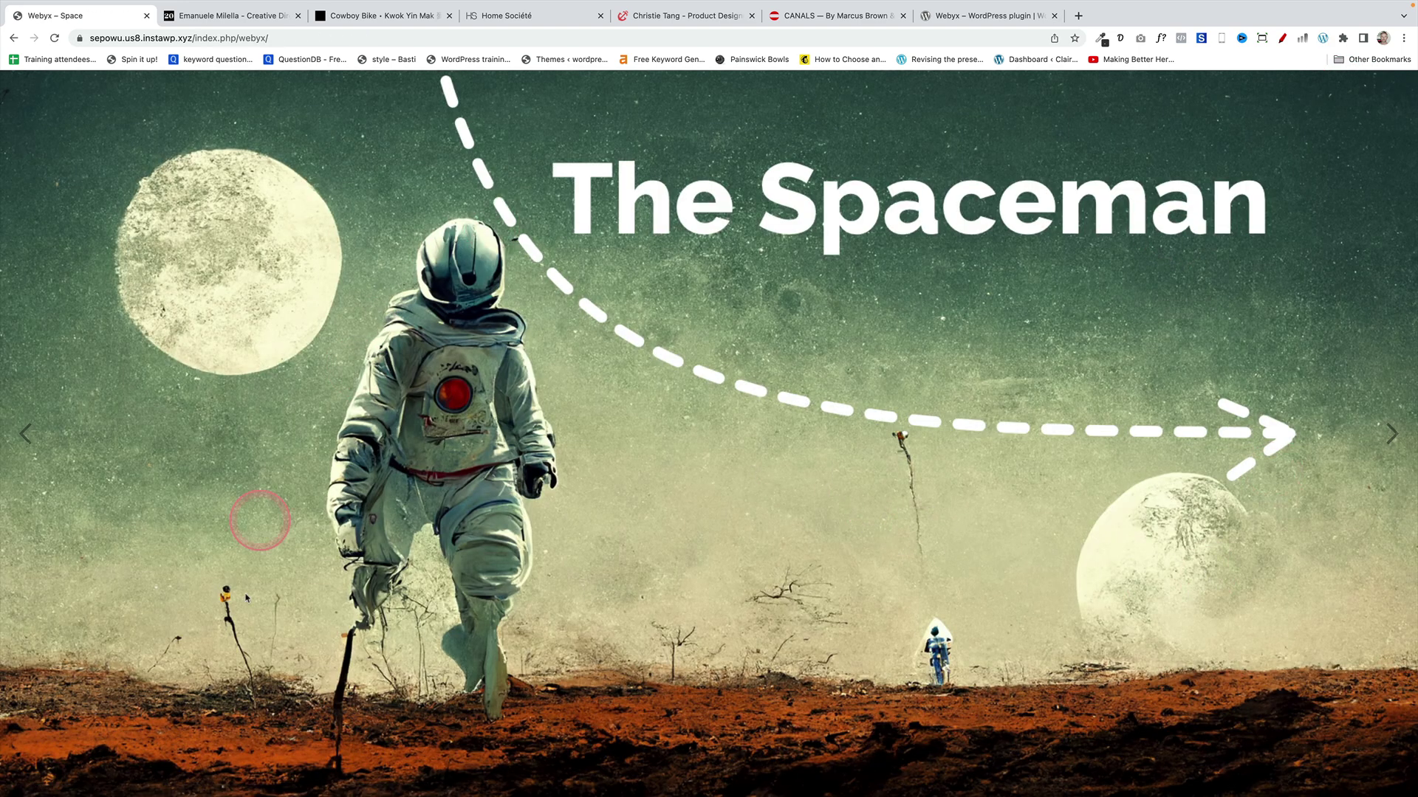
pyautogui.click(13, 37)
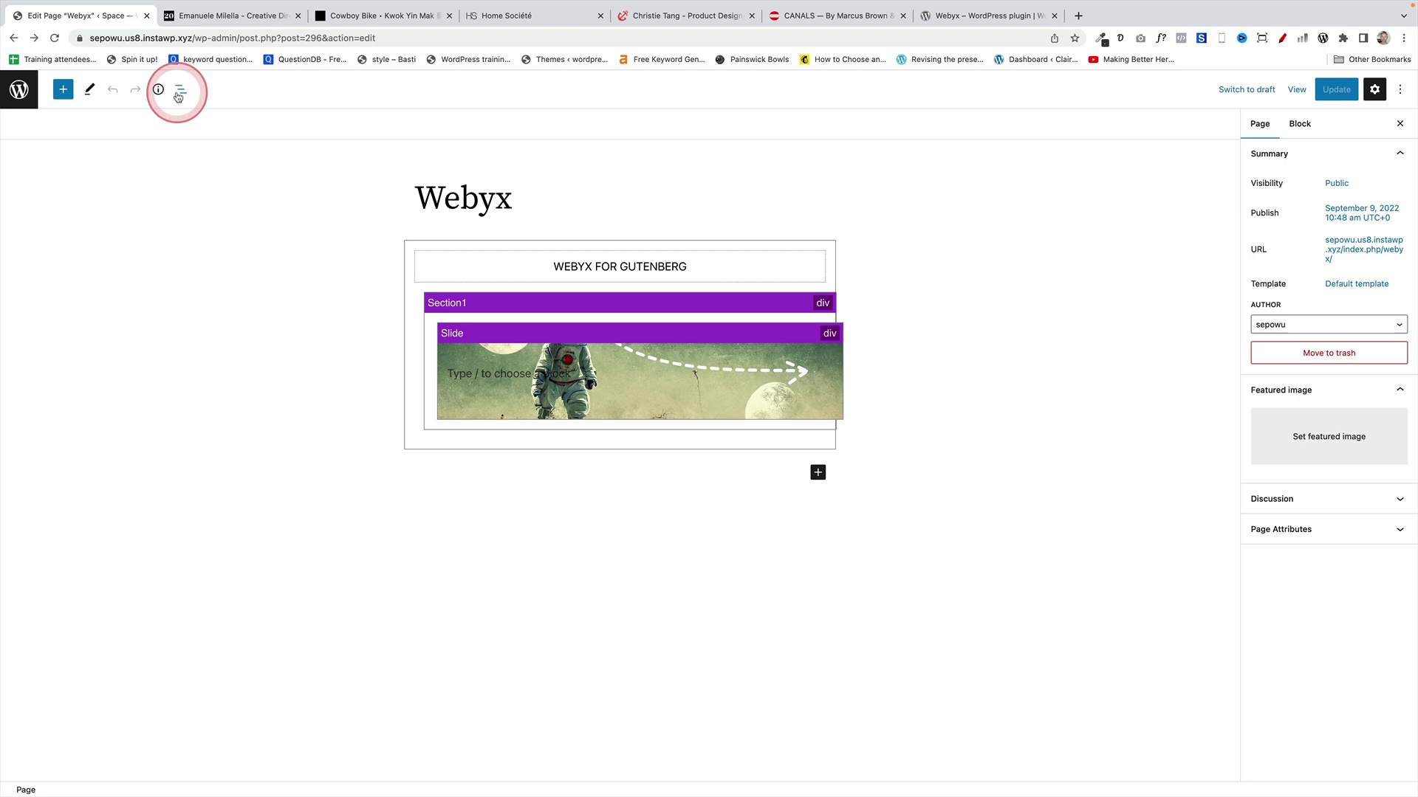
# Select Section1 through List View and add a second empty Webyx Slide
pyautogui.click(180, 92)
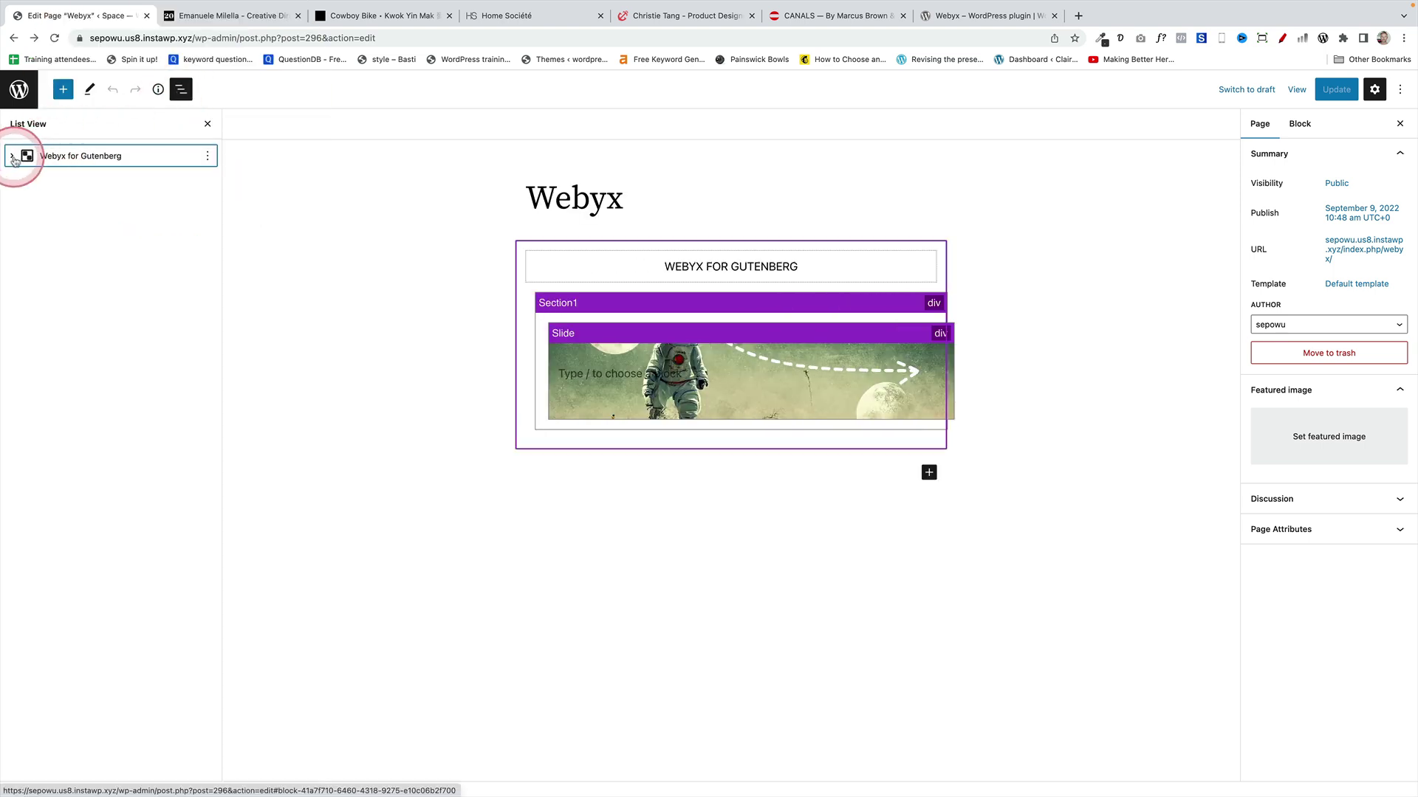
pyautogui.click(547, 250)
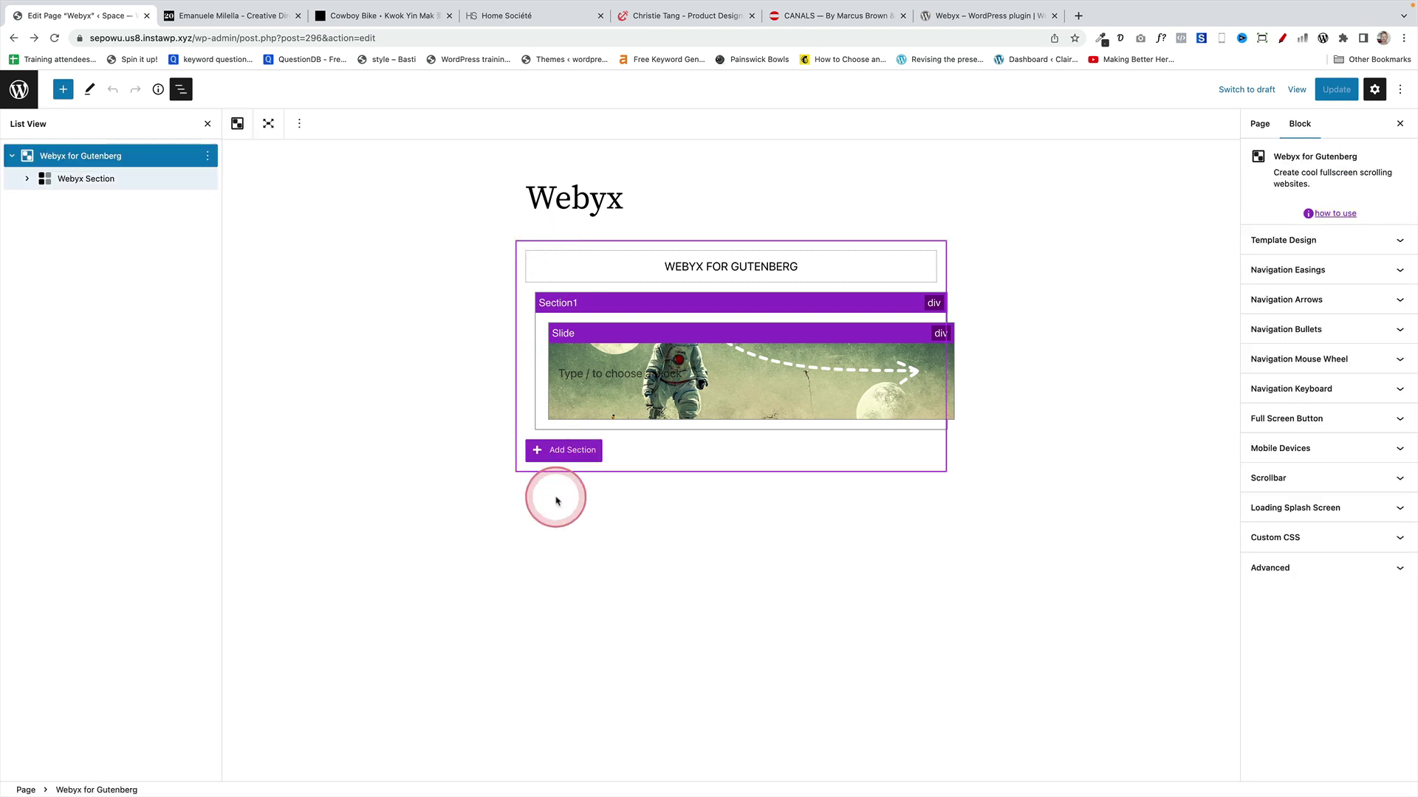
pyautogui.click(616, 334)
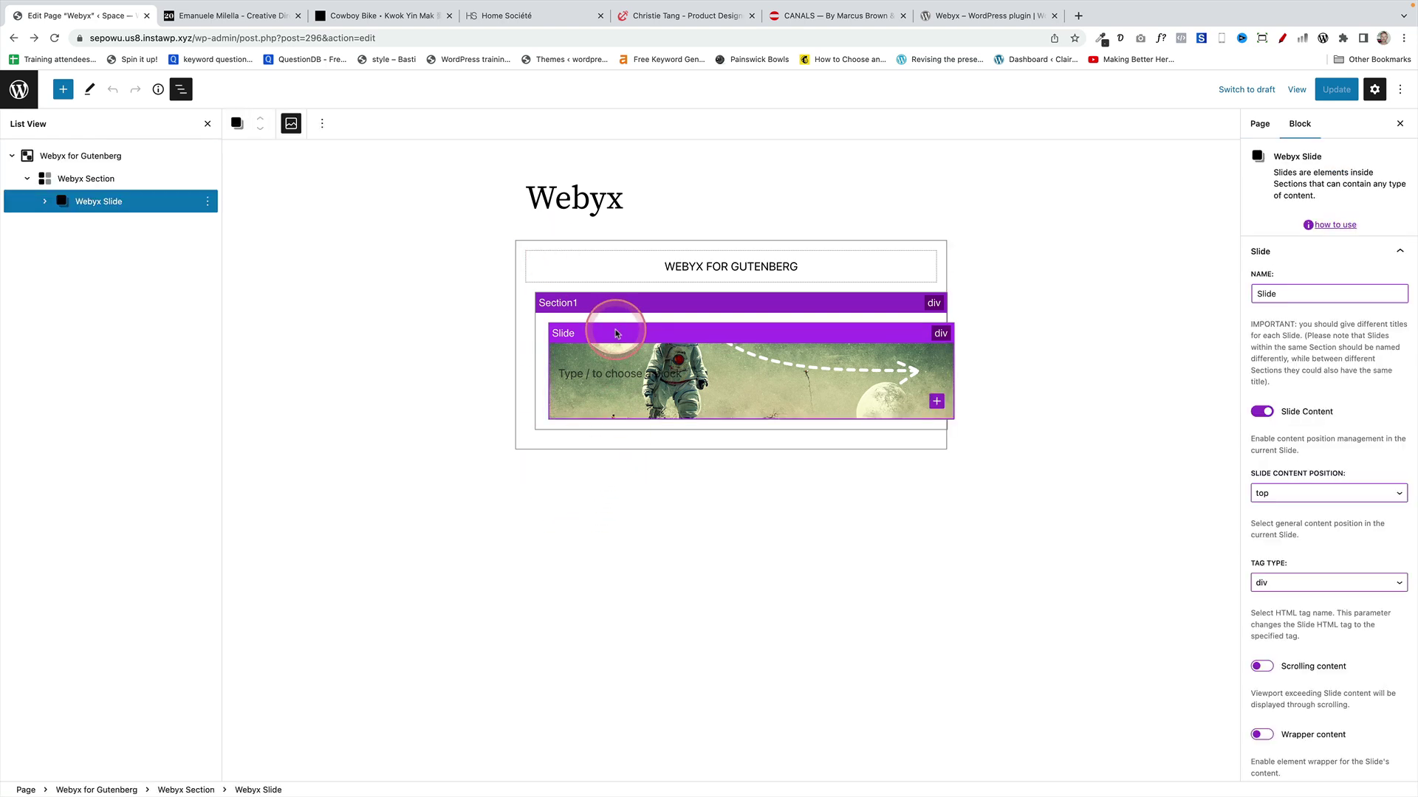
pyautogui.click(88, 183)
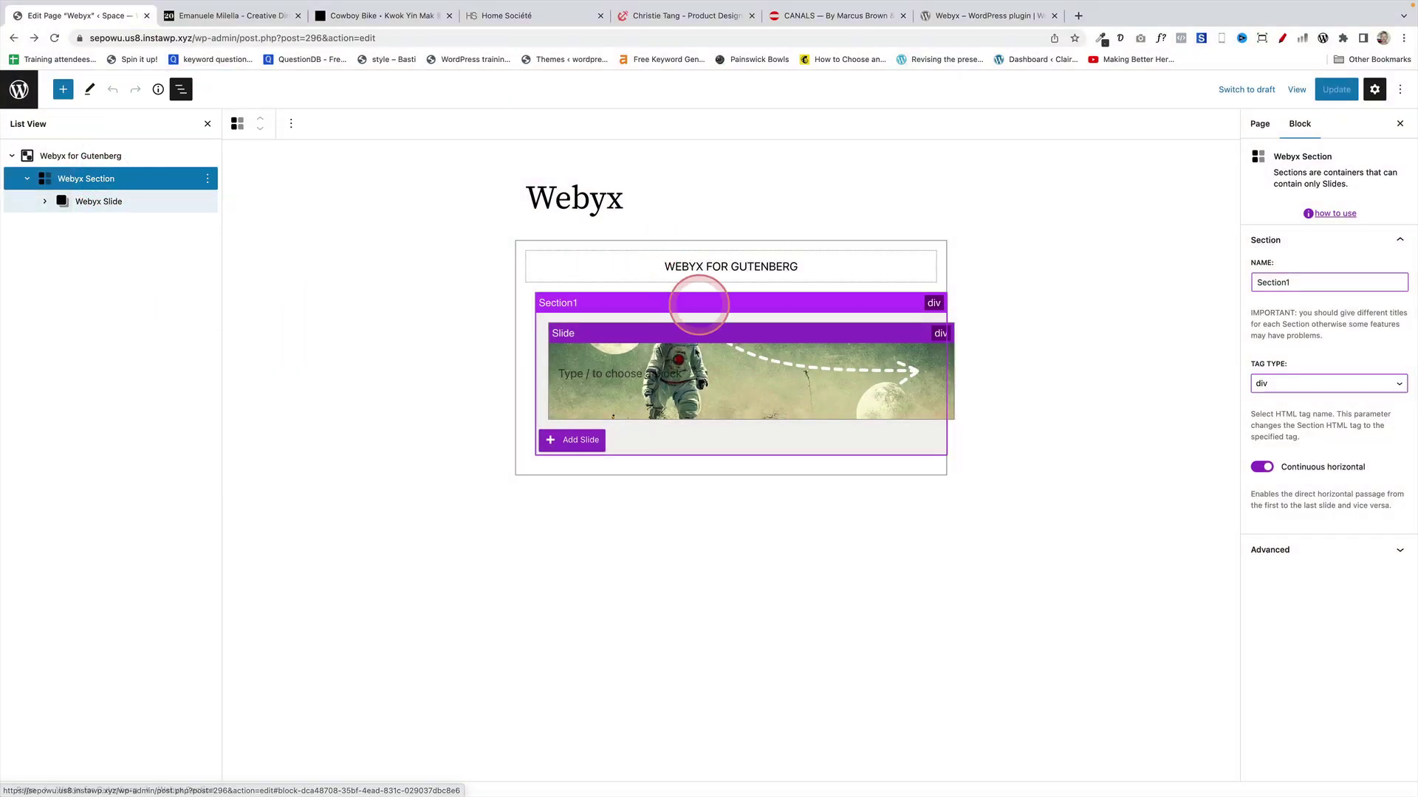
pyautogui.click(582, 442)
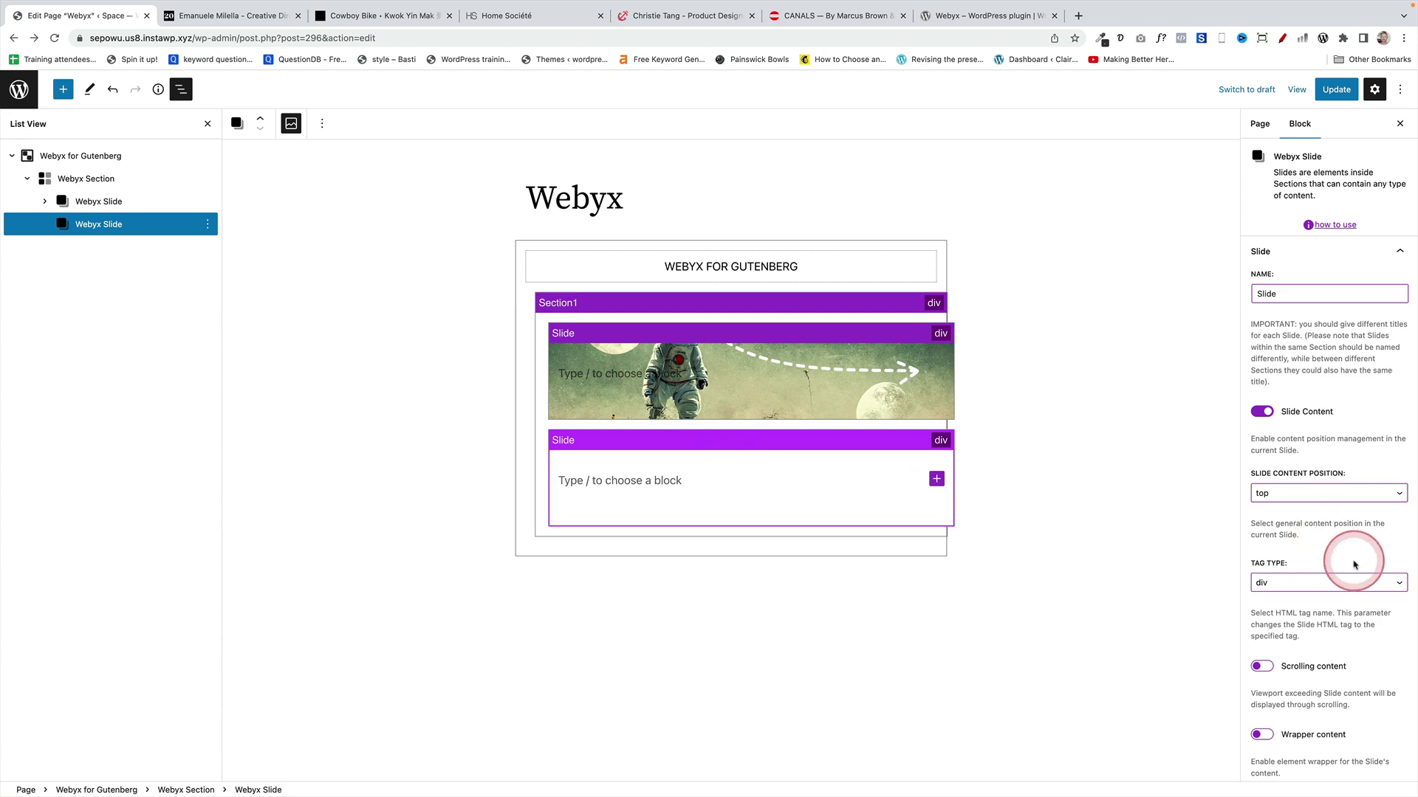
pyautogui.scroll(-2, 1354, 563)
# Set exploring-galaxies-1.png as the second slide's background image
pyautogui.click(1328, 737)
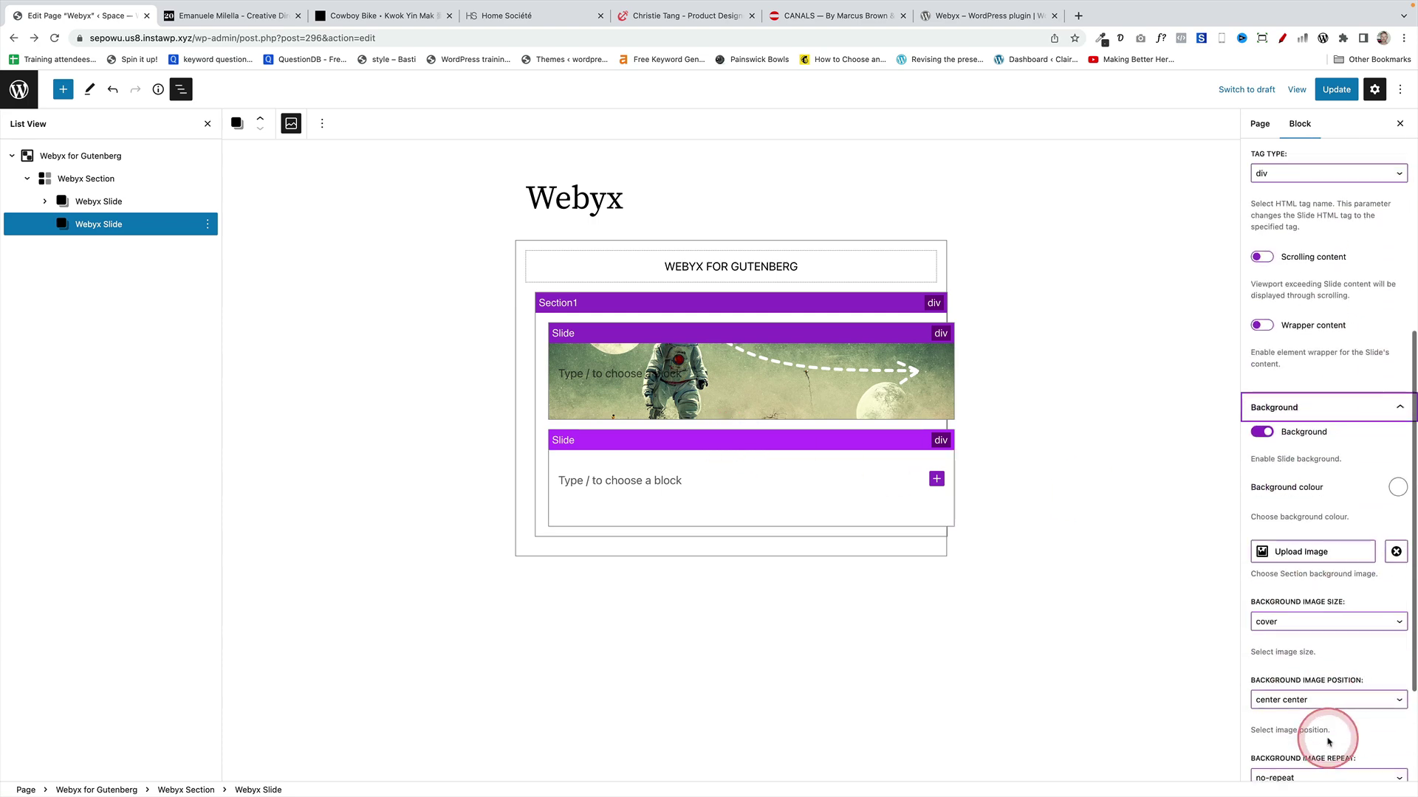
pyautogui.click(1300, 418)
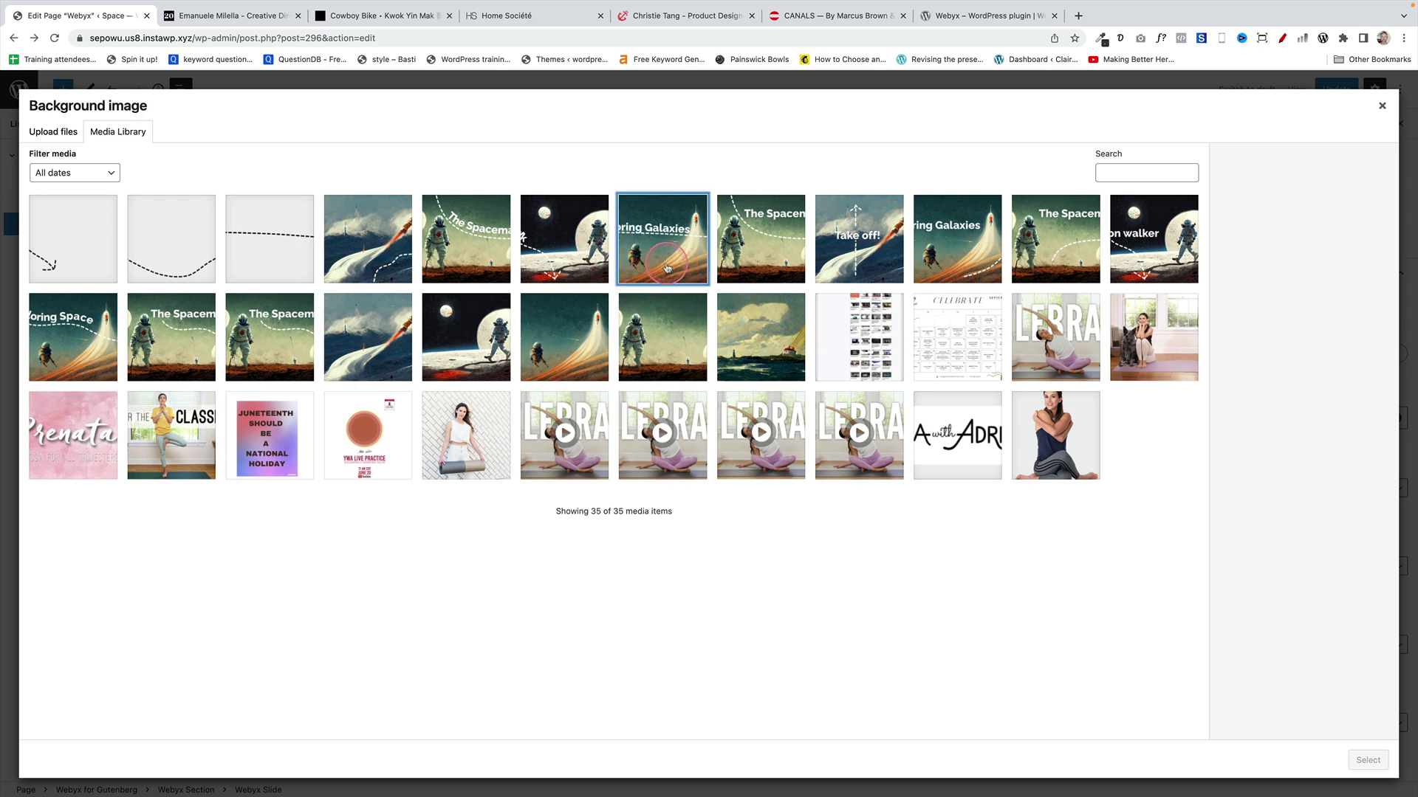
pyautogui.click(667, 268)
pyautogui.click(1368, 760)
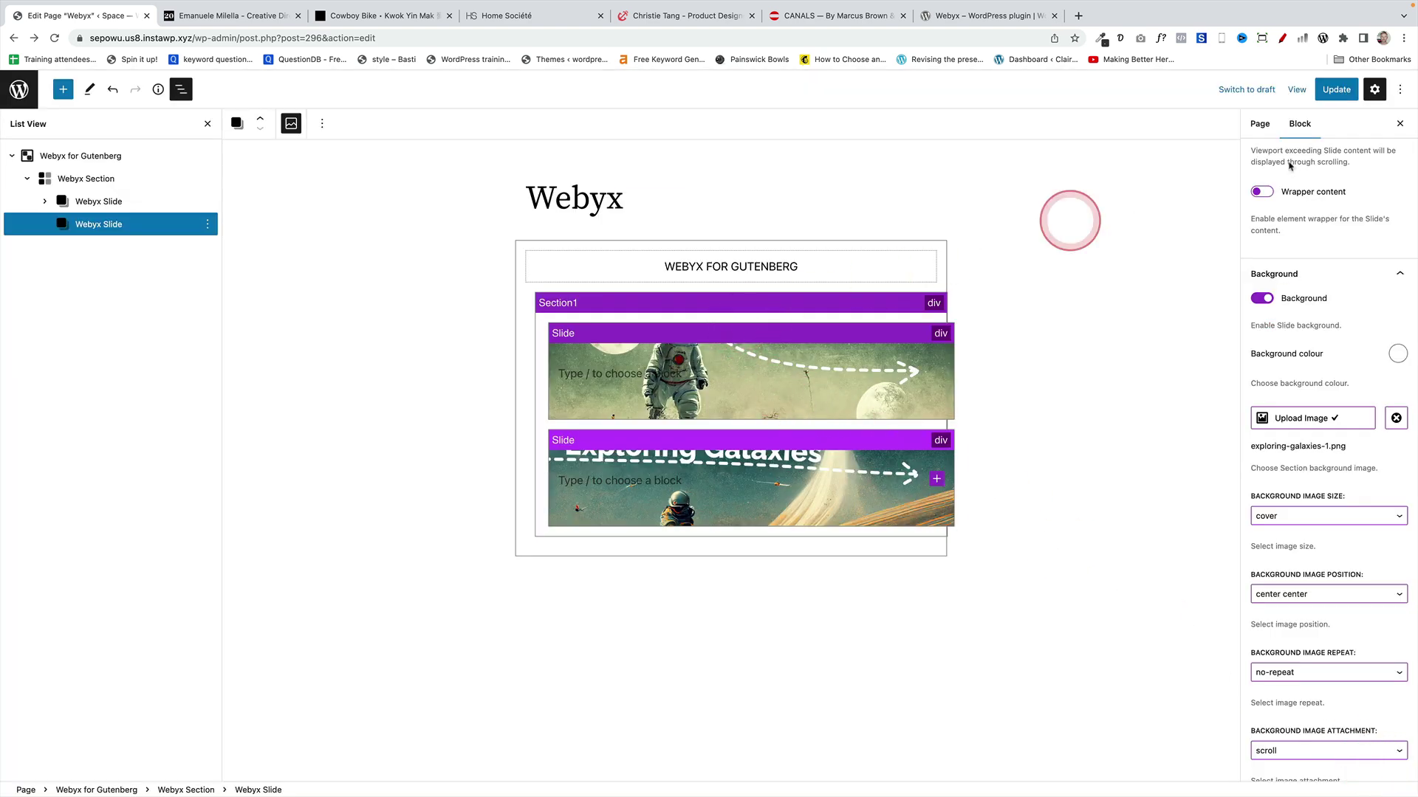
# Update the page, view it and test the slider arrows between both slides, then go back
pyautogui.click(1340, 90)
pyautogui.click(302, 377)
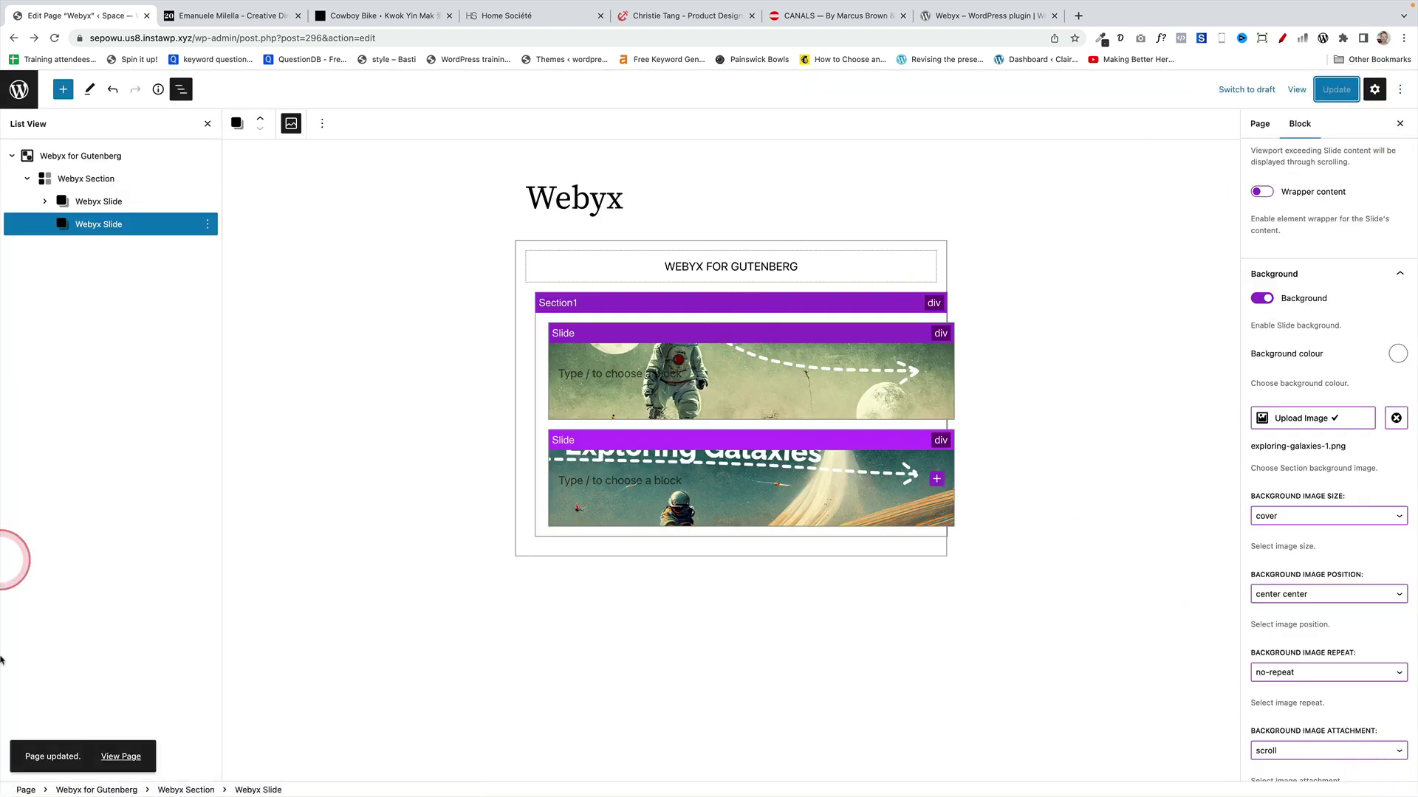
pyautogui.click(115, 771)
pyautogui.click(377, 635)
pyautogui.click(948, 480)
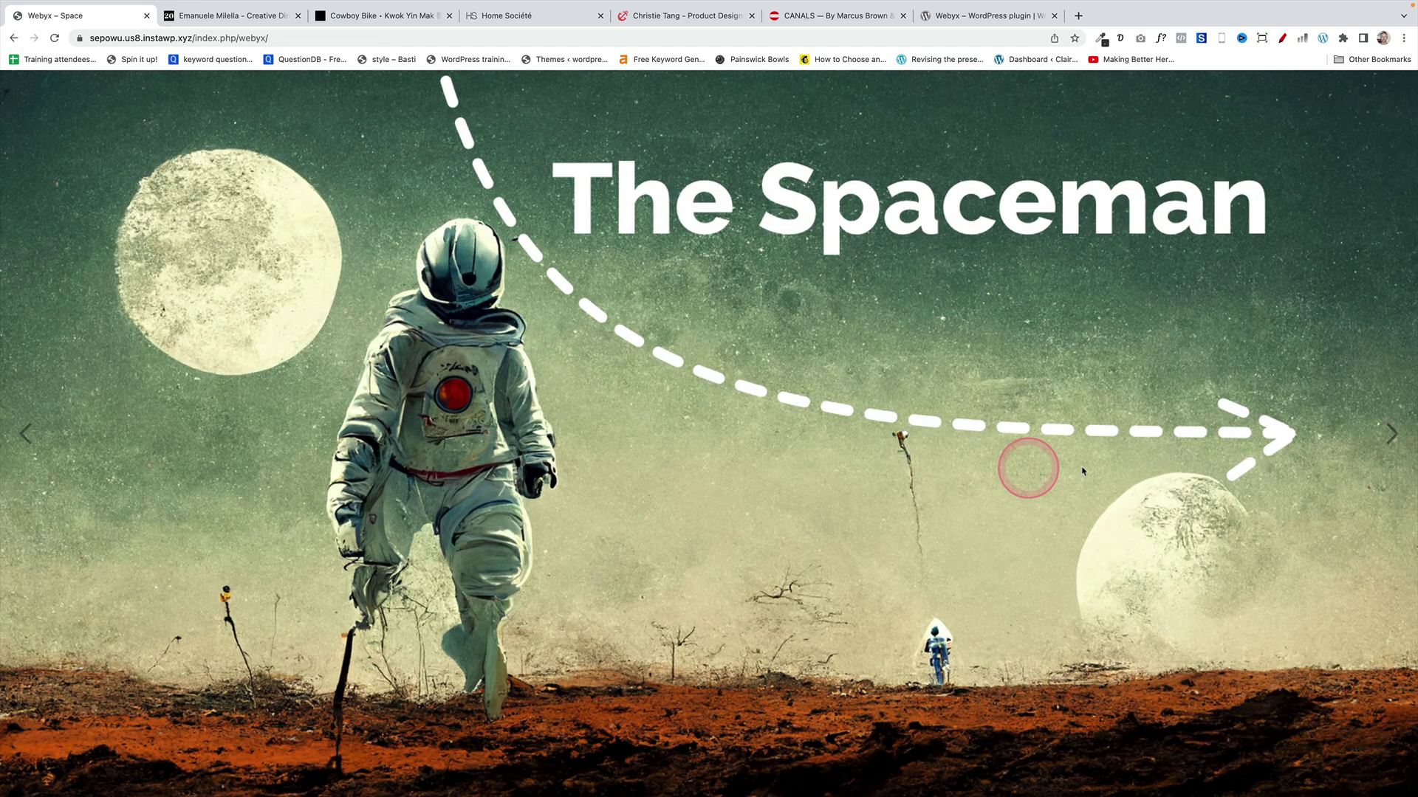
pyautogui.click(1393, 432)
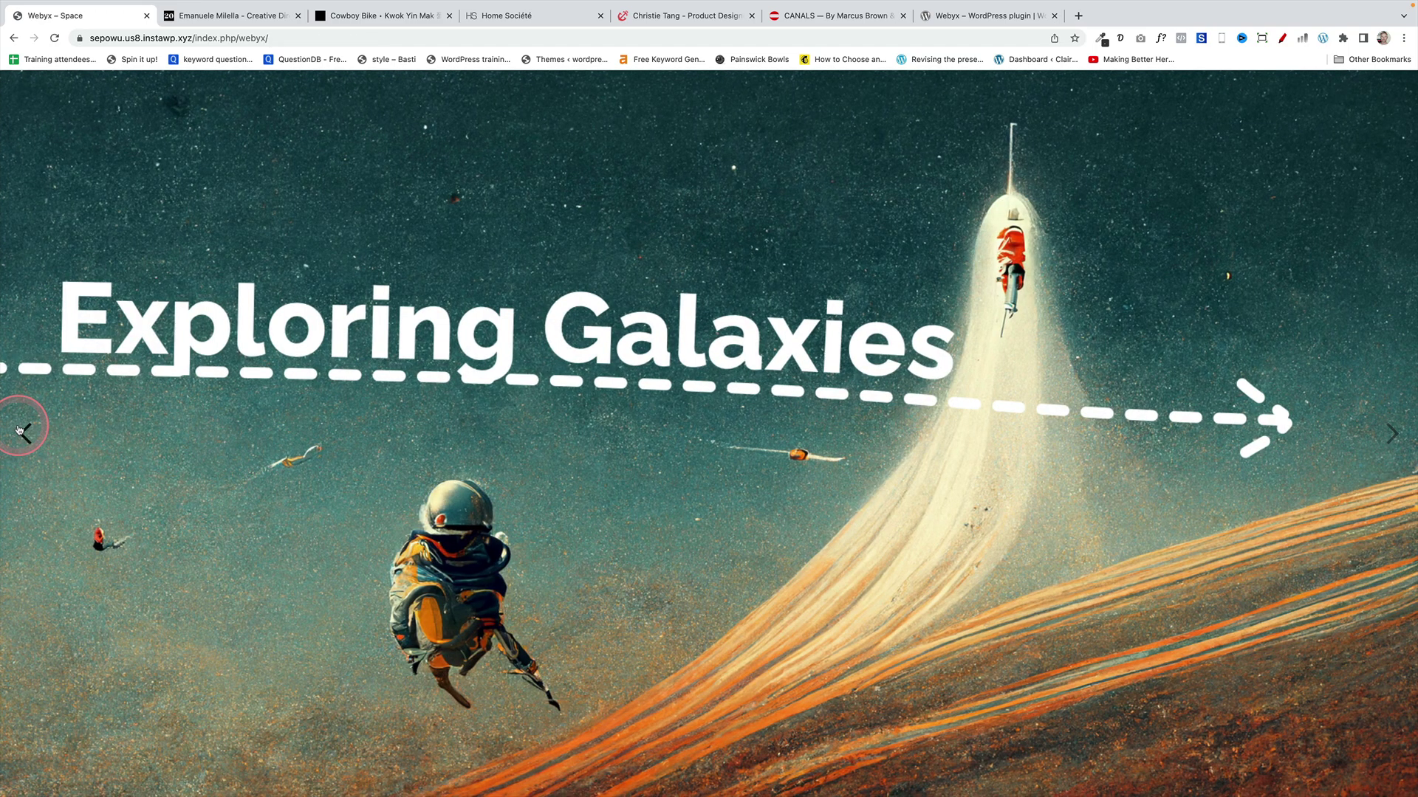
pyautogui.click(20, 431)
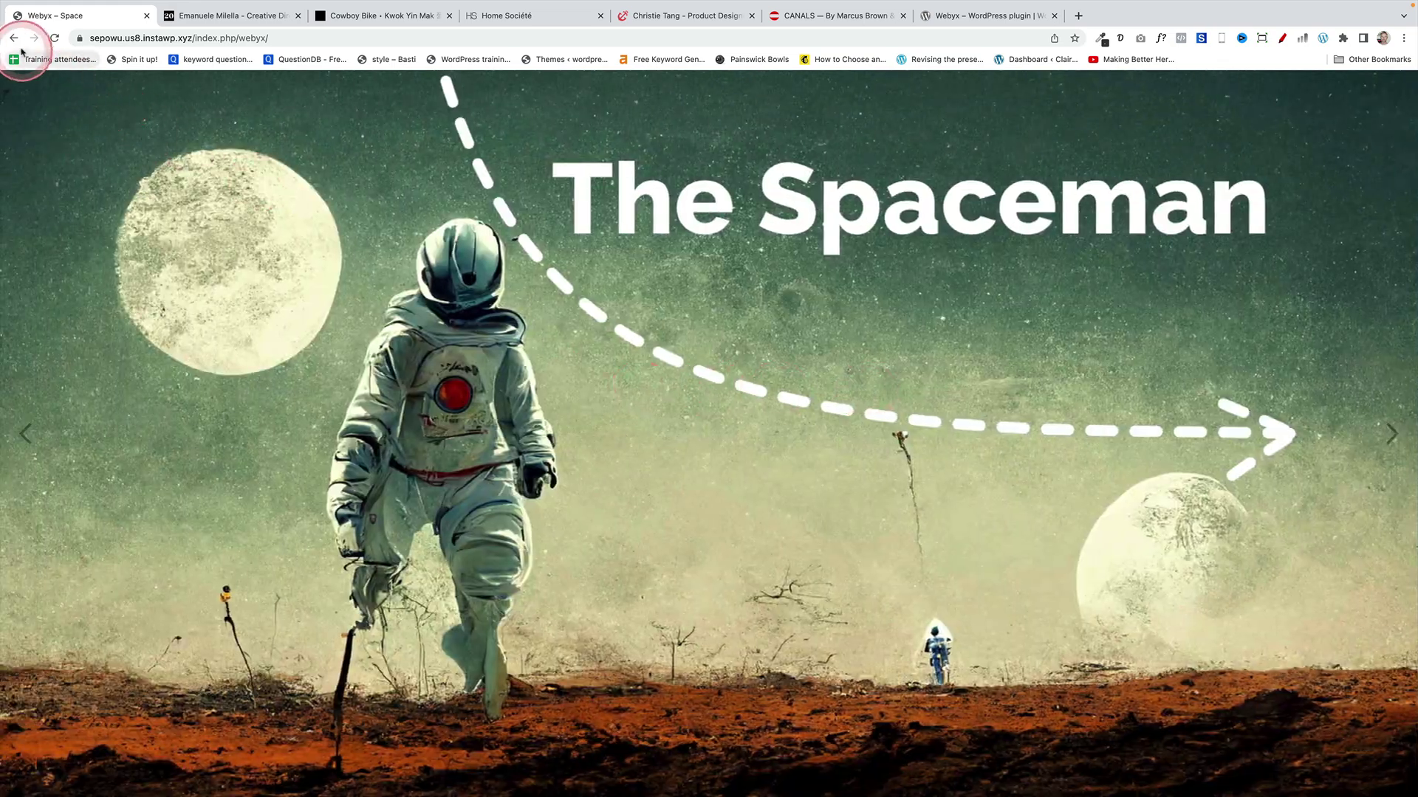
pyautogui.click(16, 41)
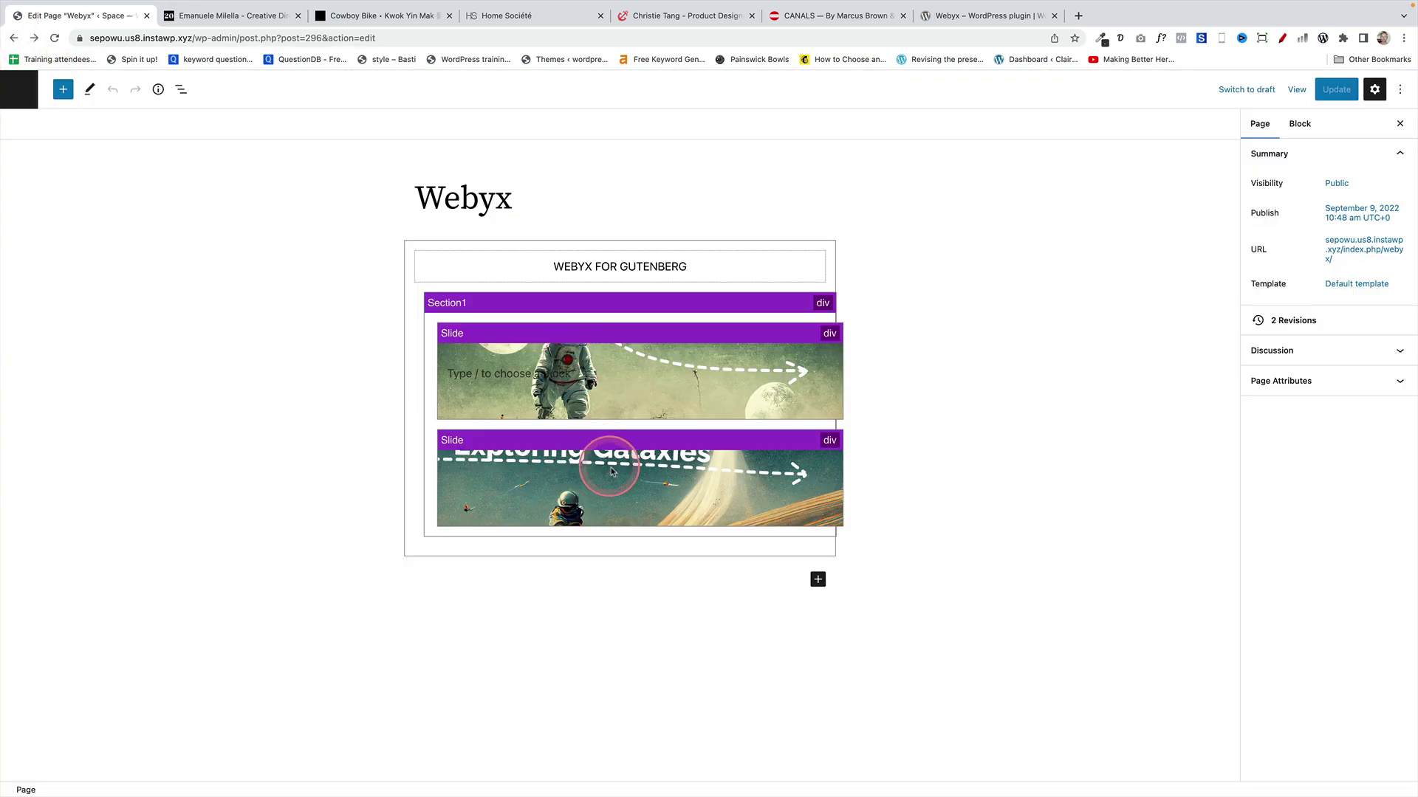
# Select the Webyx Section in List View and add a third Webyx Slide
pyautogui.click(612, 471)
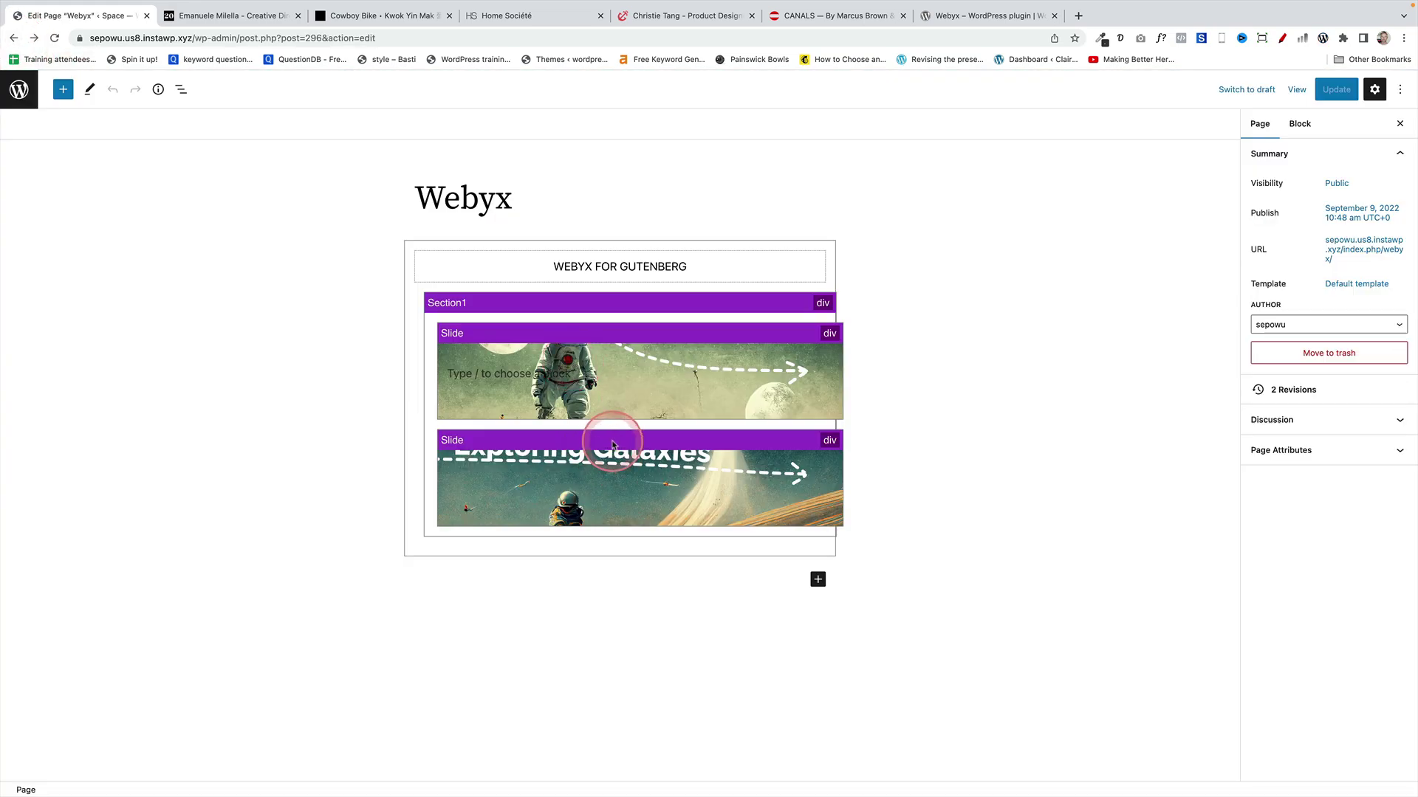
pyautogui.click(181, 90)
pyautogui.click(86, 180)
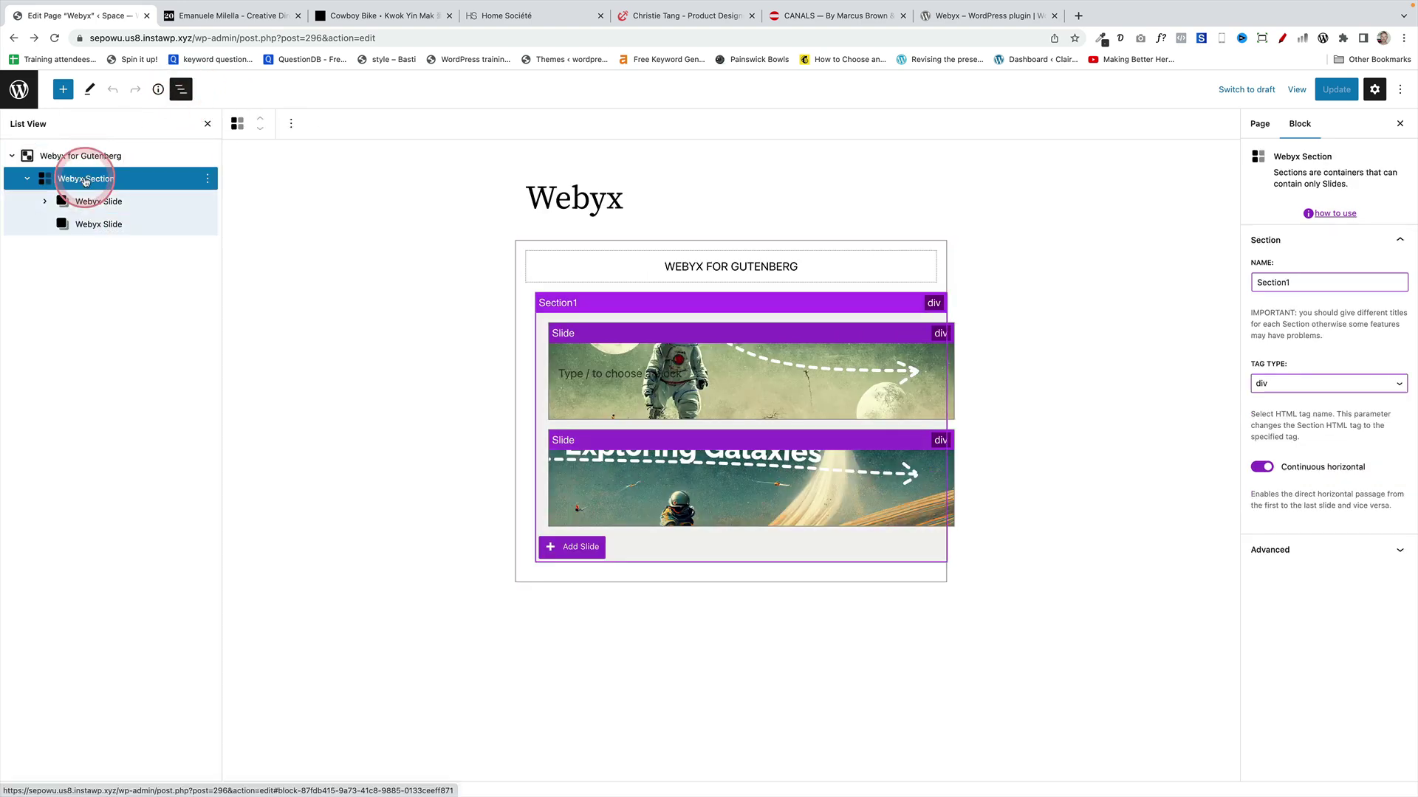
pyautogui.click(70, 159)
pyautogui.click(86, 178)
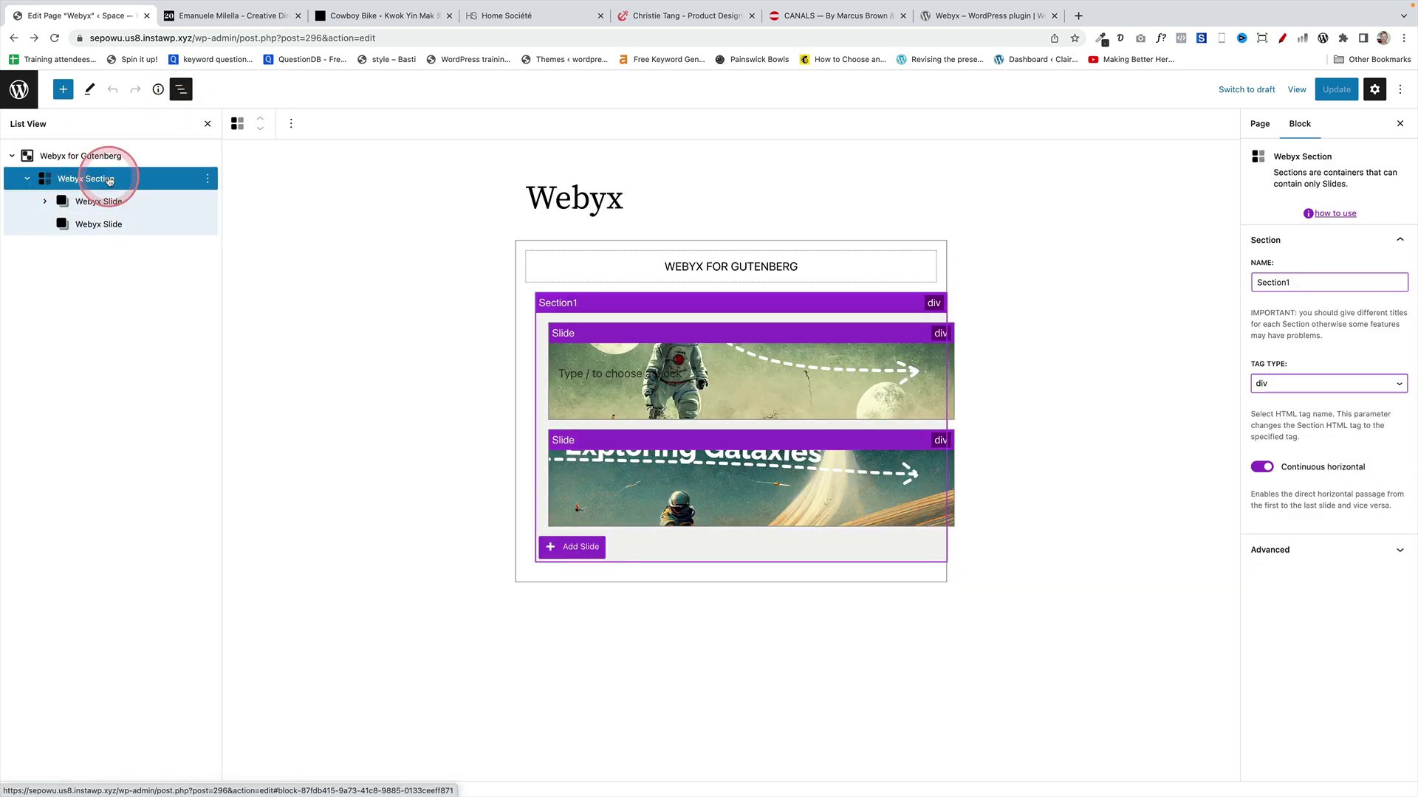
pyautogui.click(107, 224)
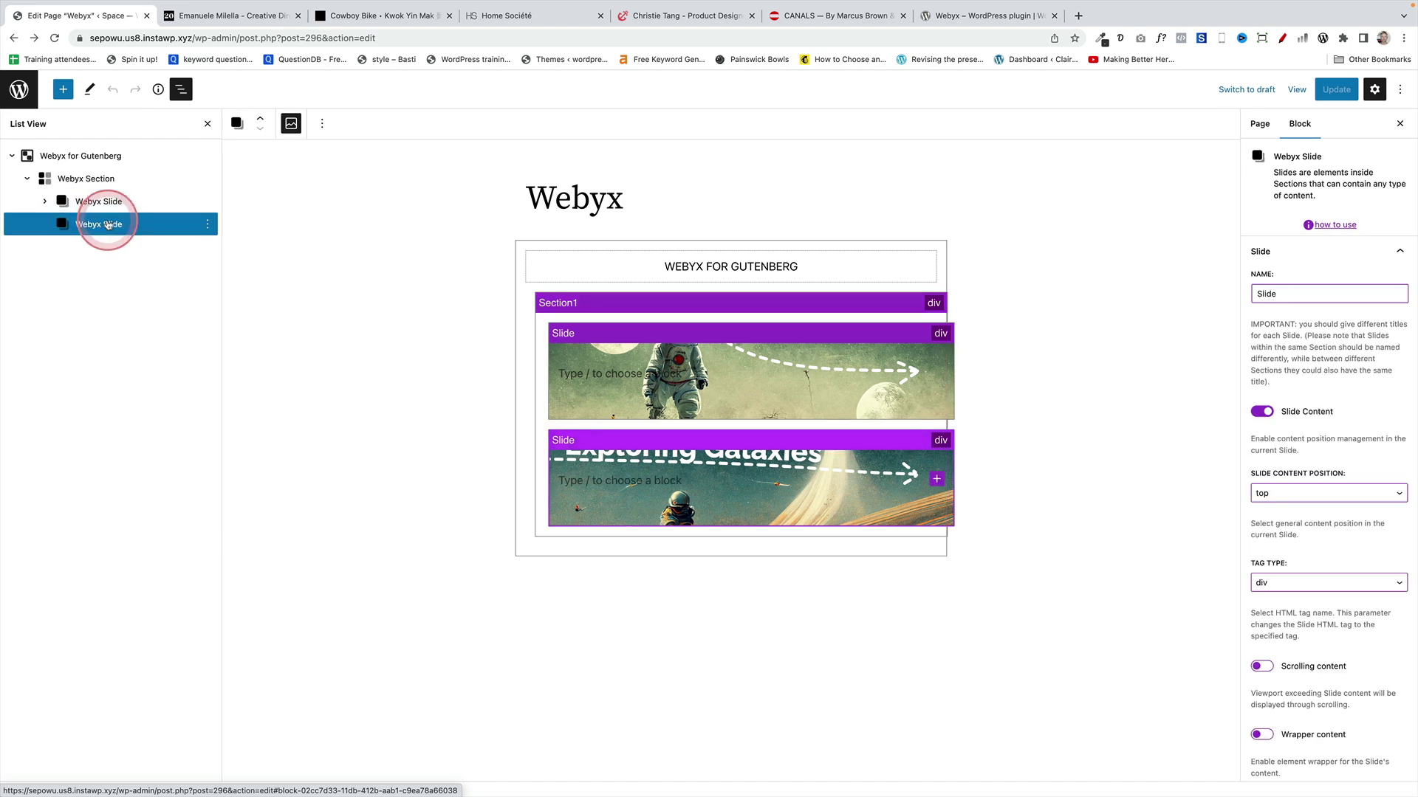
pyautogui.click(110, 180)
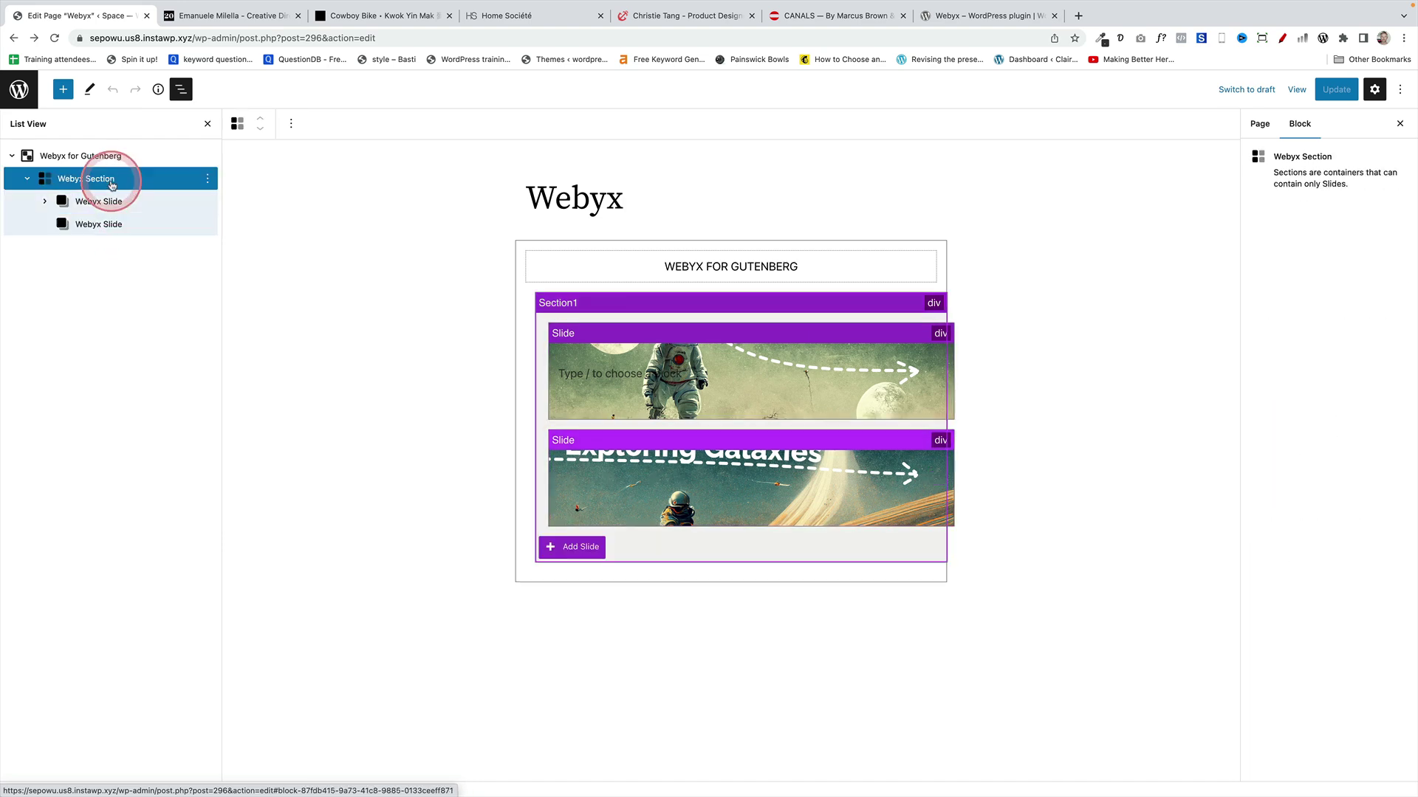
pyautogui.click(595, 547)
# Insert a Columns block with a 33/66 split into the third slide using /columns
pyautogui.click(660, 588)
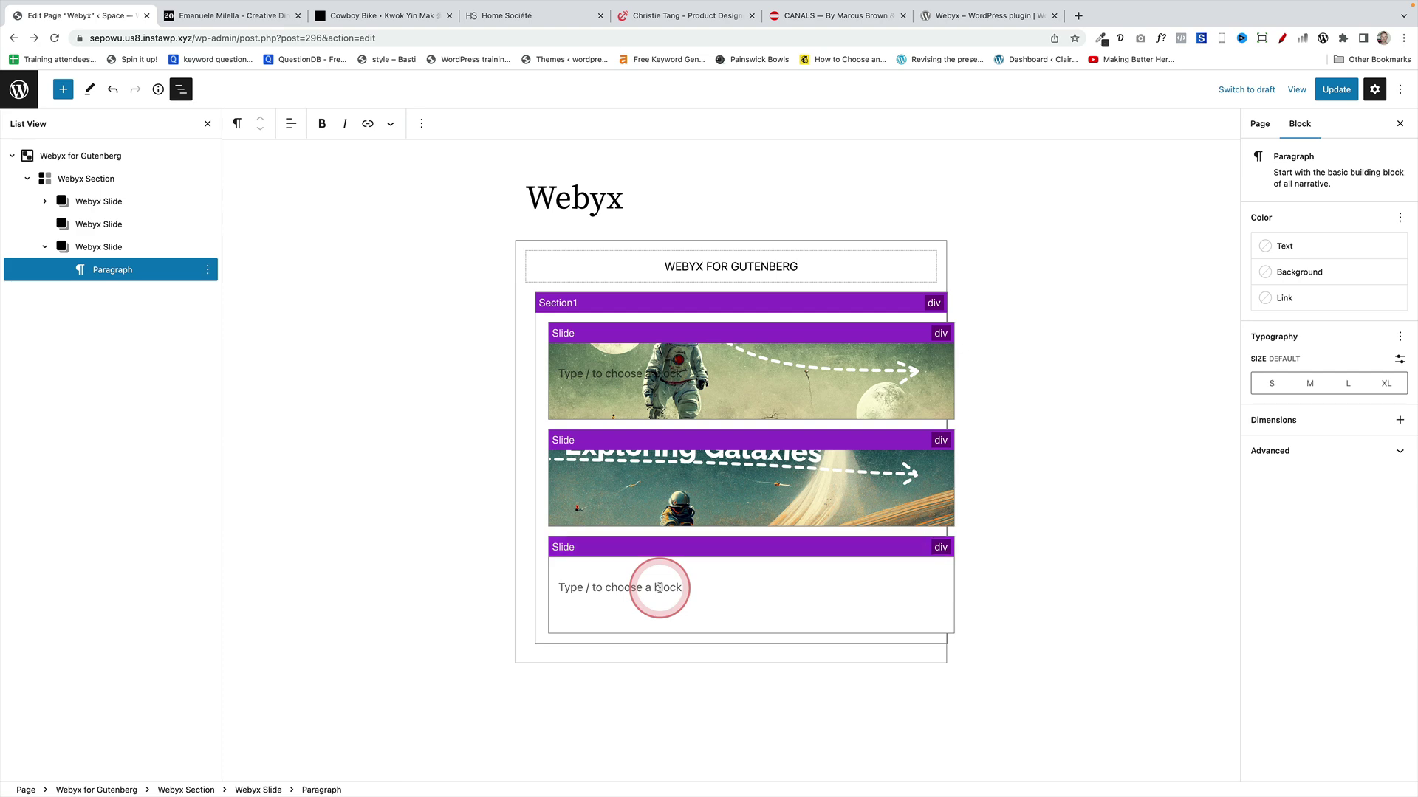
pyautogui.write('/columns')
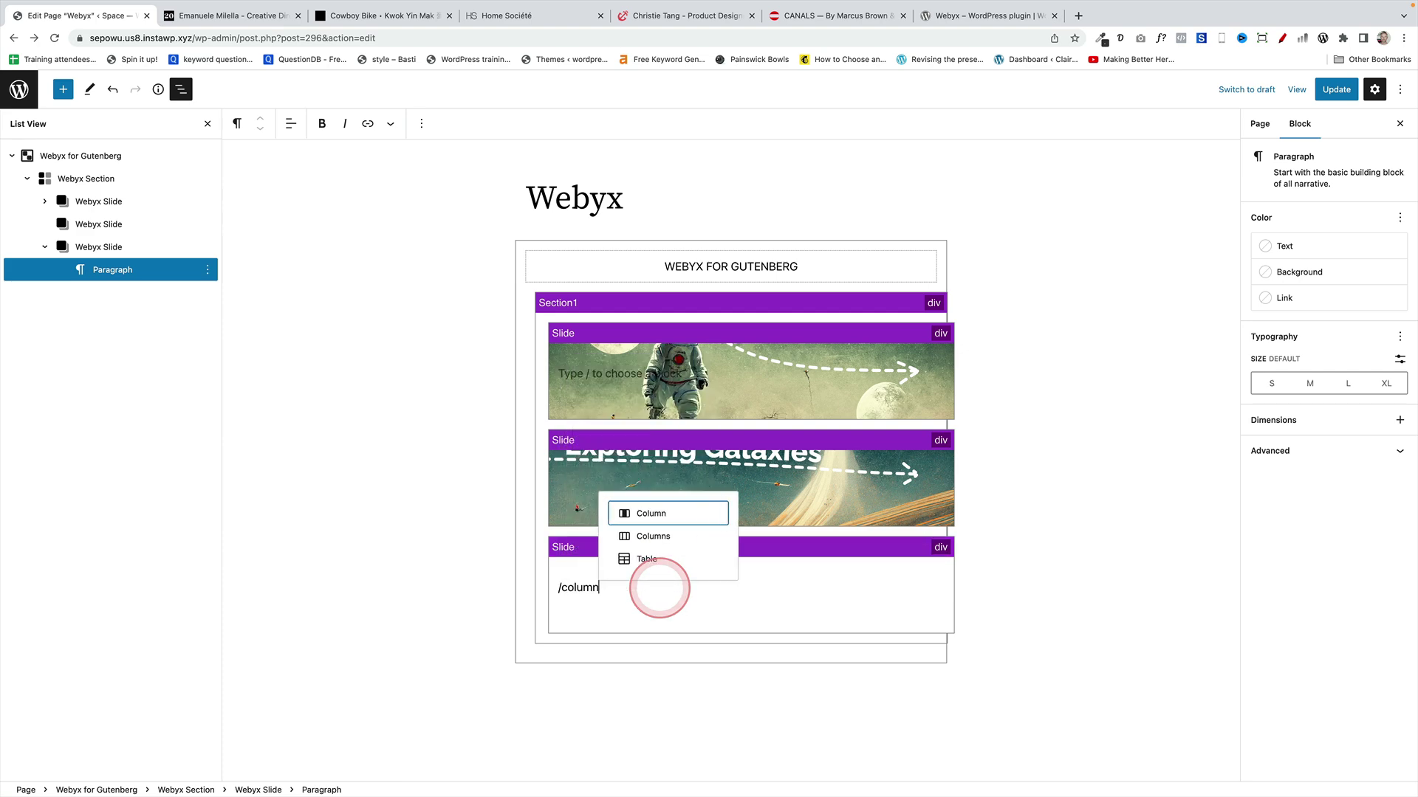
pyautogui.press('Return')
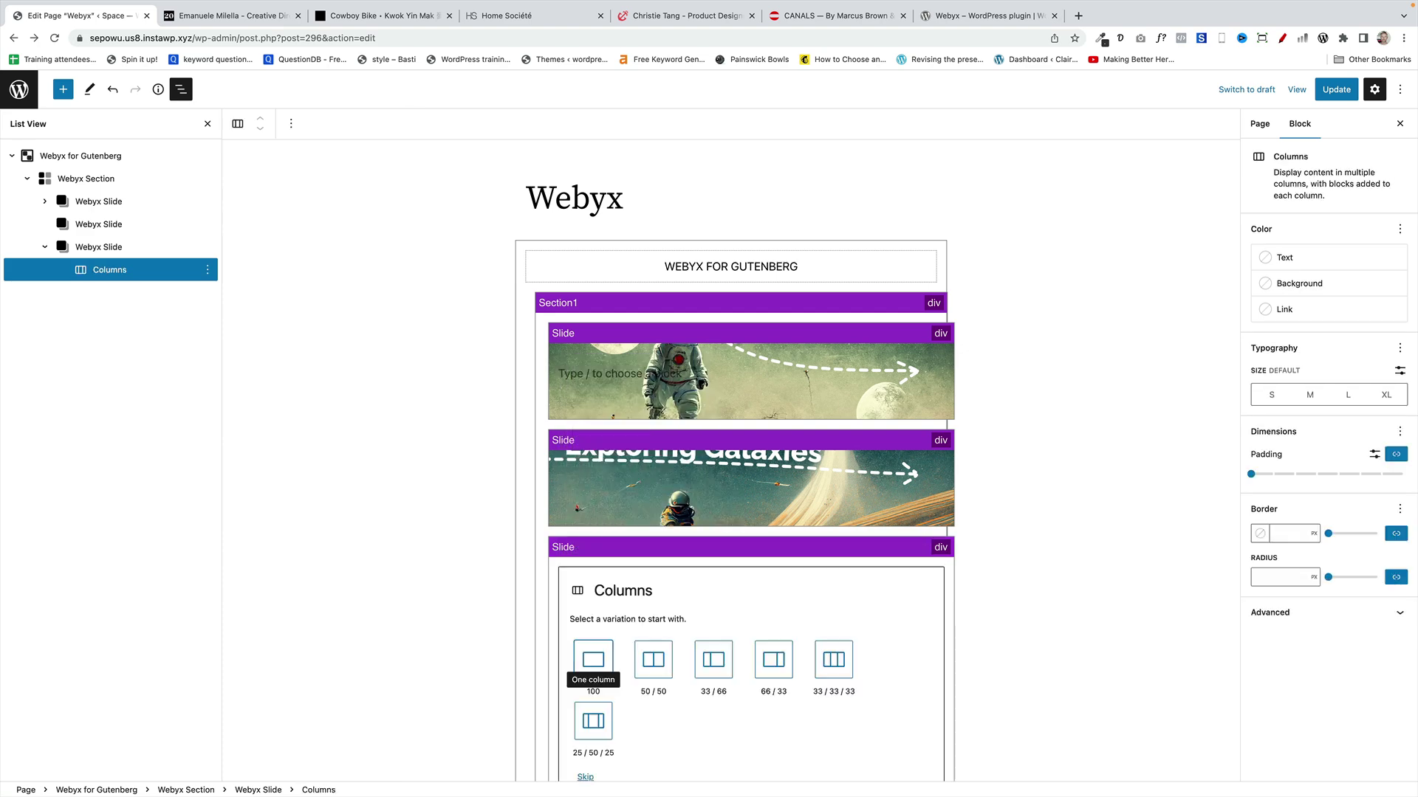
pyautogui.click(711, 661)
# Add a paragraph of pasted placeholder text to each of the two columns
pyautogui.click(620, 582)
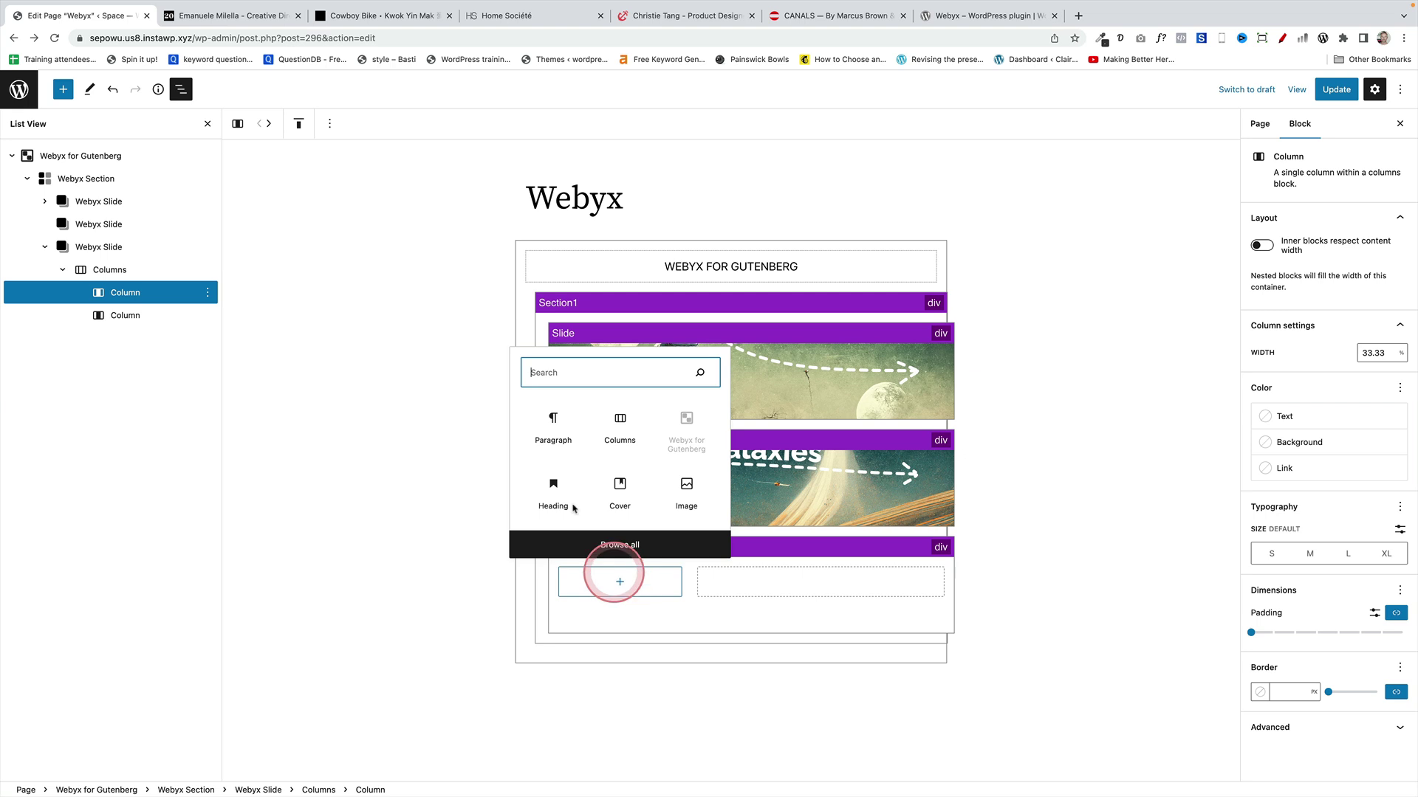
pyautogui.click(554, 423)
pyautogui.write('Consequuntur porta. Natoque aute vehicula labore nesciunt natus. Vero pede, luctus aute, imperdiet natoque facilis, nisi. Ultricies, cupidatat integer litora eget, quo consectetur egestas lacinia.')
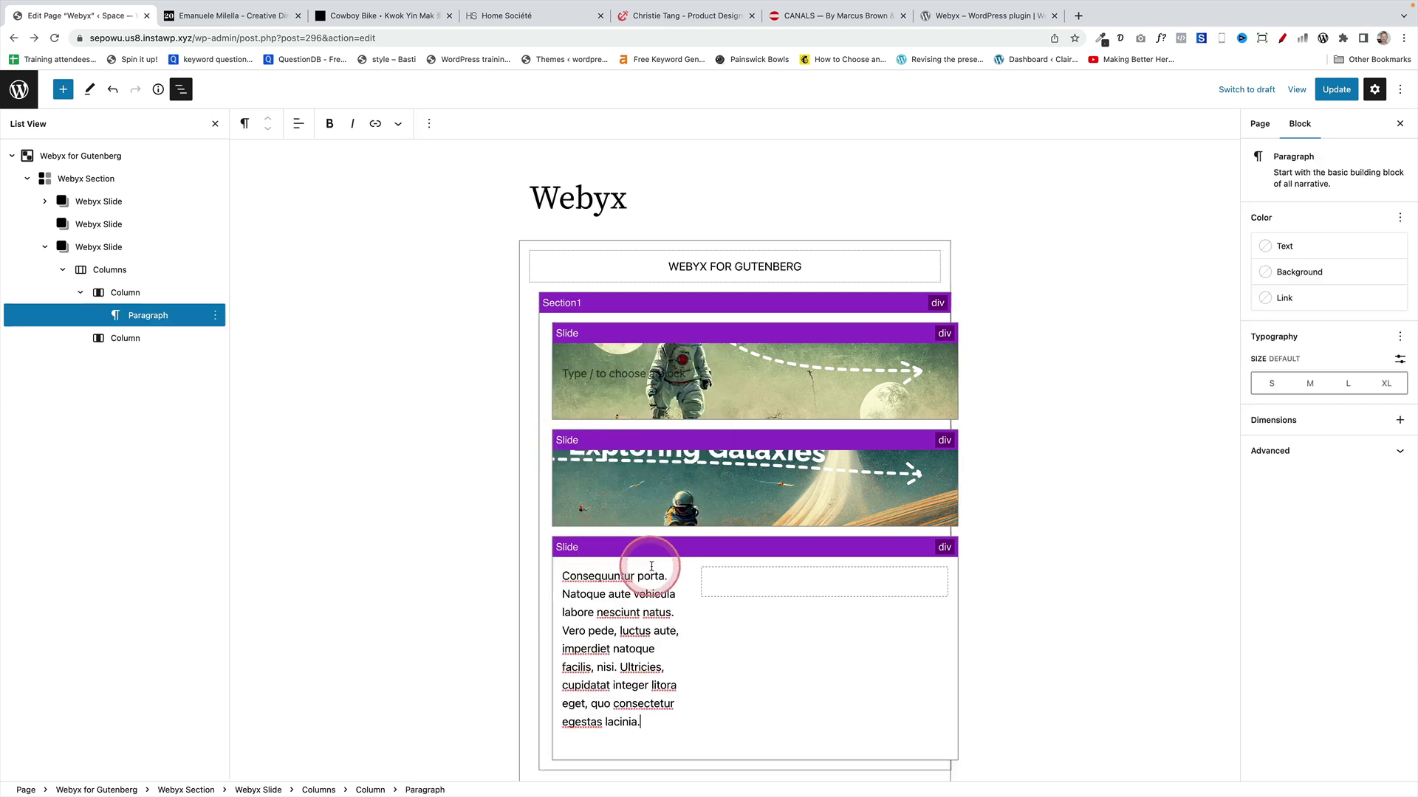
pyautogui.click(744, 584)
pyautogui.click(792, 588)
pyautogui.click(754, 430)
pyautogui.write('Consequuntur porta. Natoque aute vehicula labore nesciunt natus. Vero pede, luctus aute, imperdiet natoque facilis, nisi. Ultricies, cupidatat integer litora eget, quo consectetur egestas lacinia.')
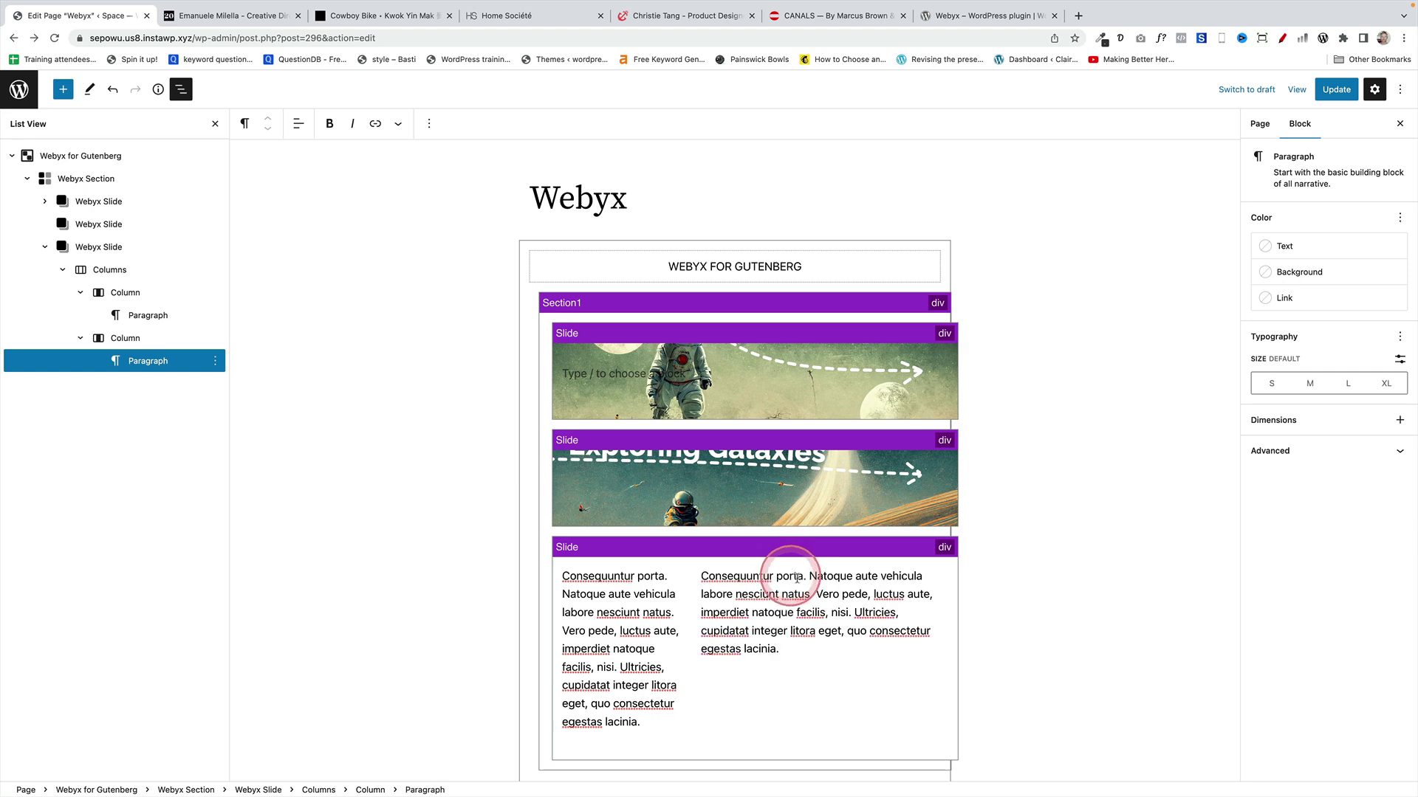
# Wrap the Columns block in a Group block
pyautogui.click(118, 270)
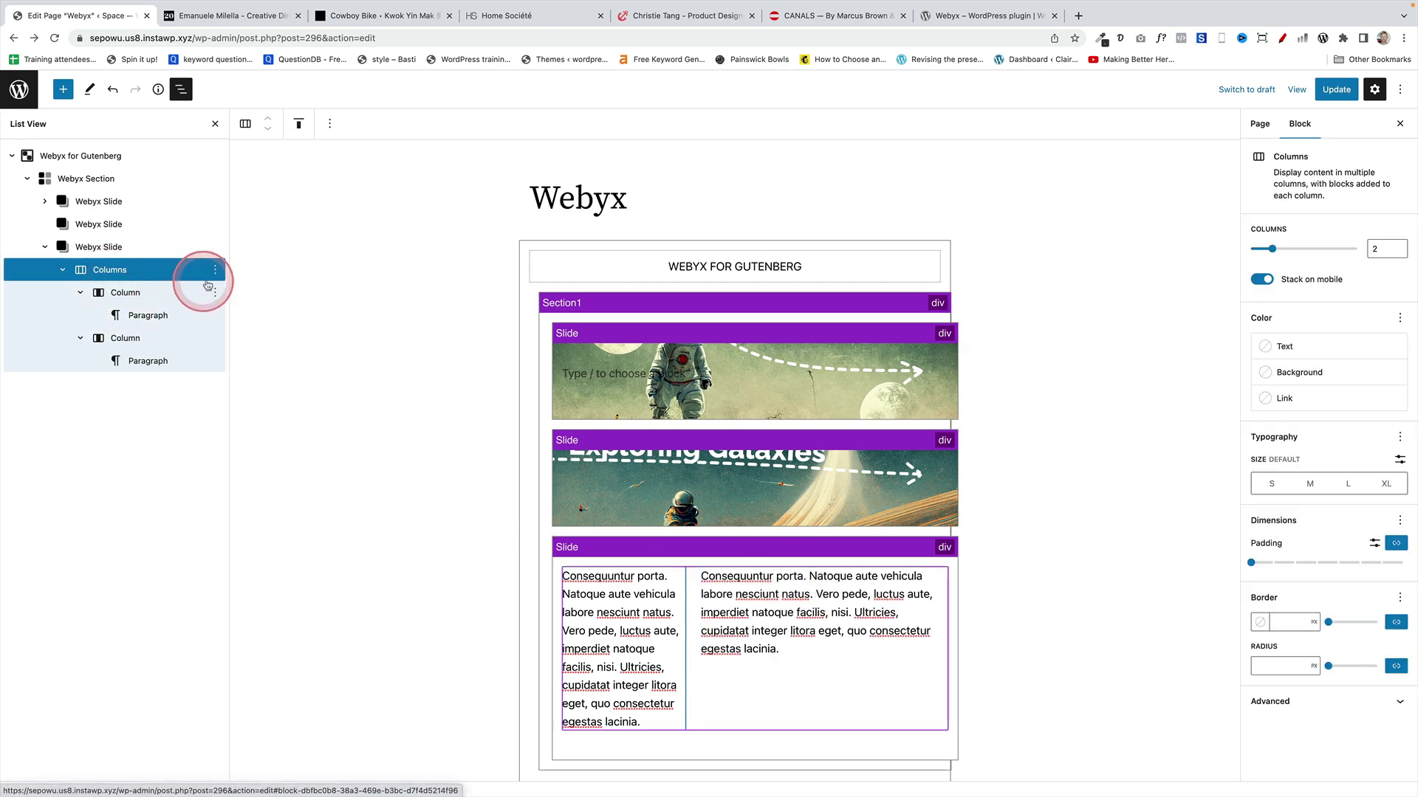
pyautogui.click(215, 270)
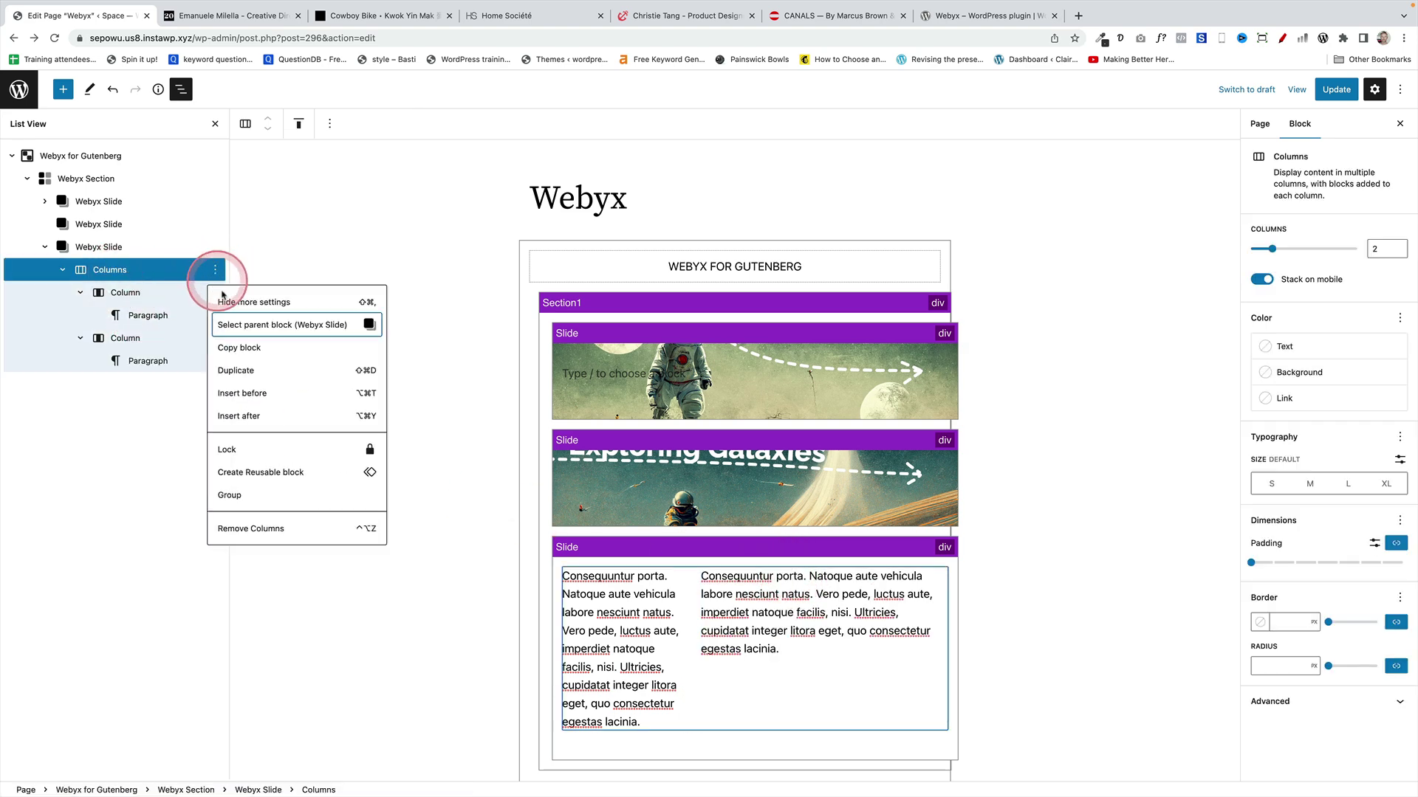
pyautogui.click(257, 498)
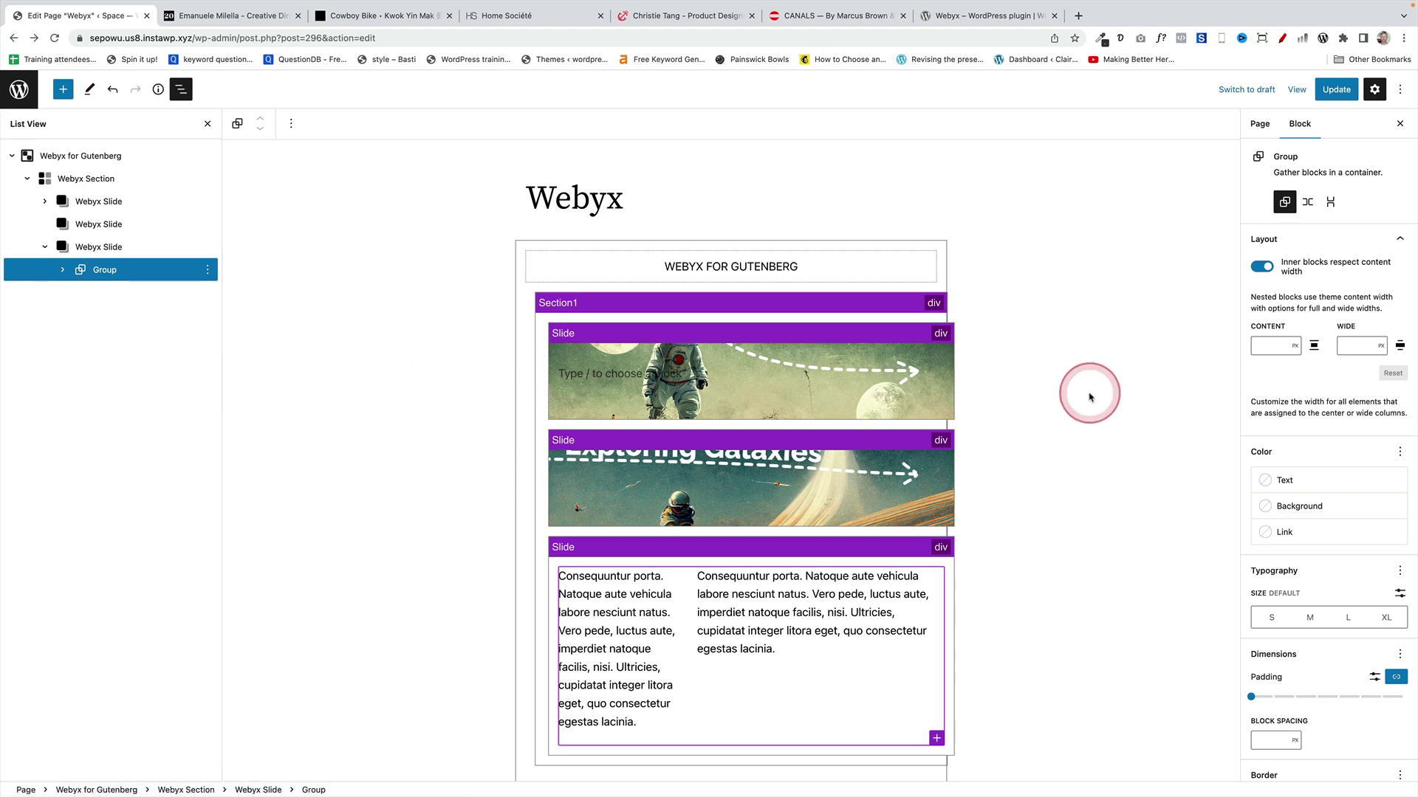
# Set the third Webyx Slide's content position to middle and update the page
pyautogui.click(99, 246)
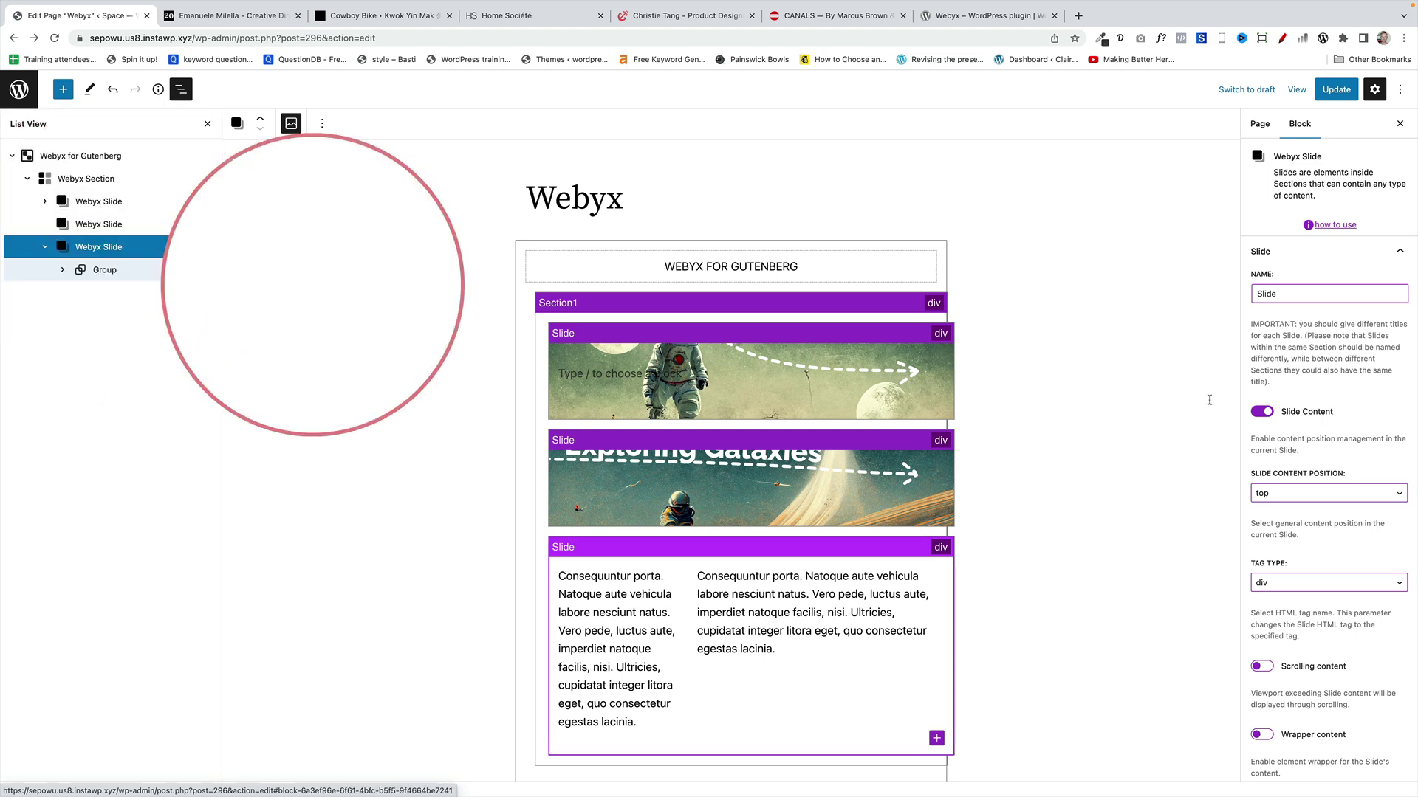
pyautogui.scroll(-2, 1356, 563)
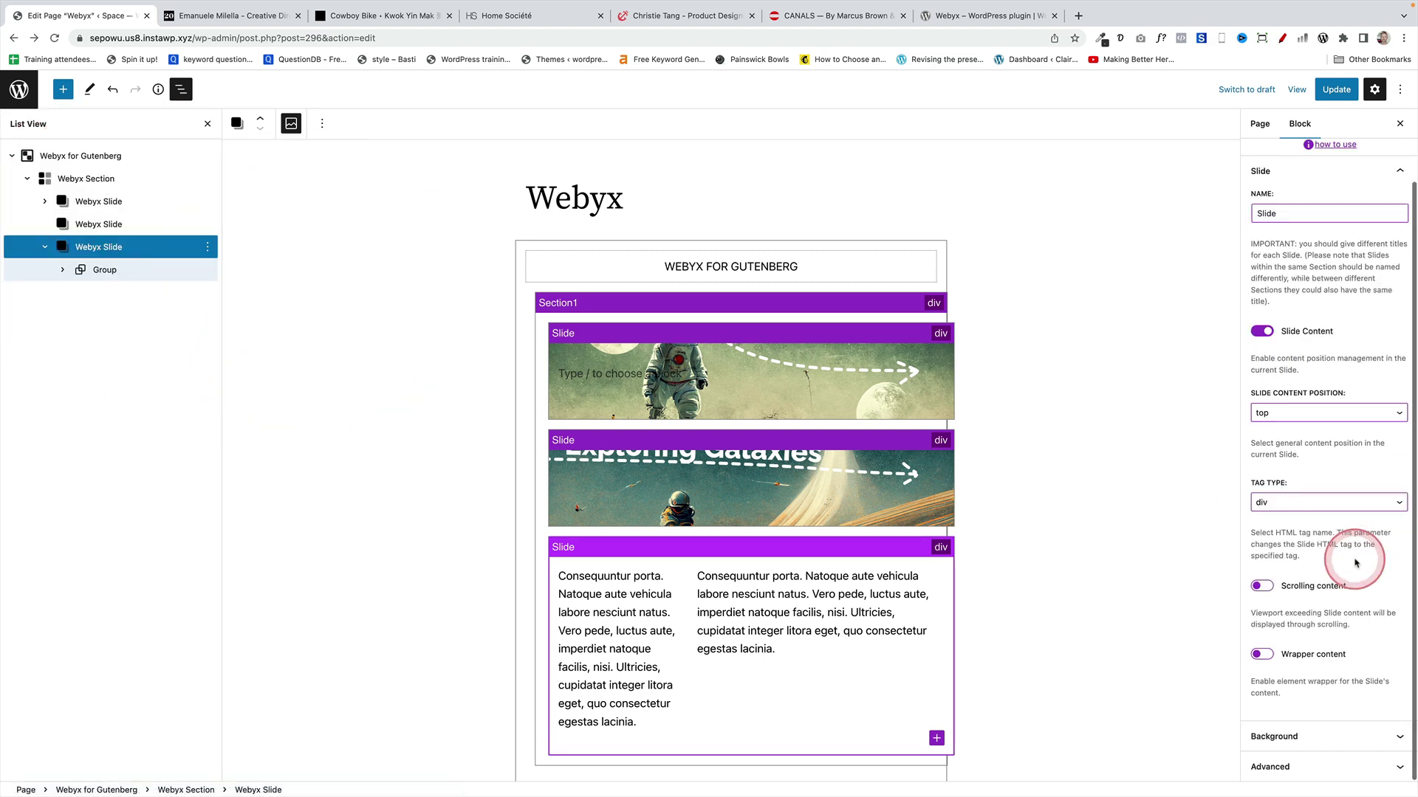
pyautogui.click(1272, 417)
pyautogui.click(1276, 433)
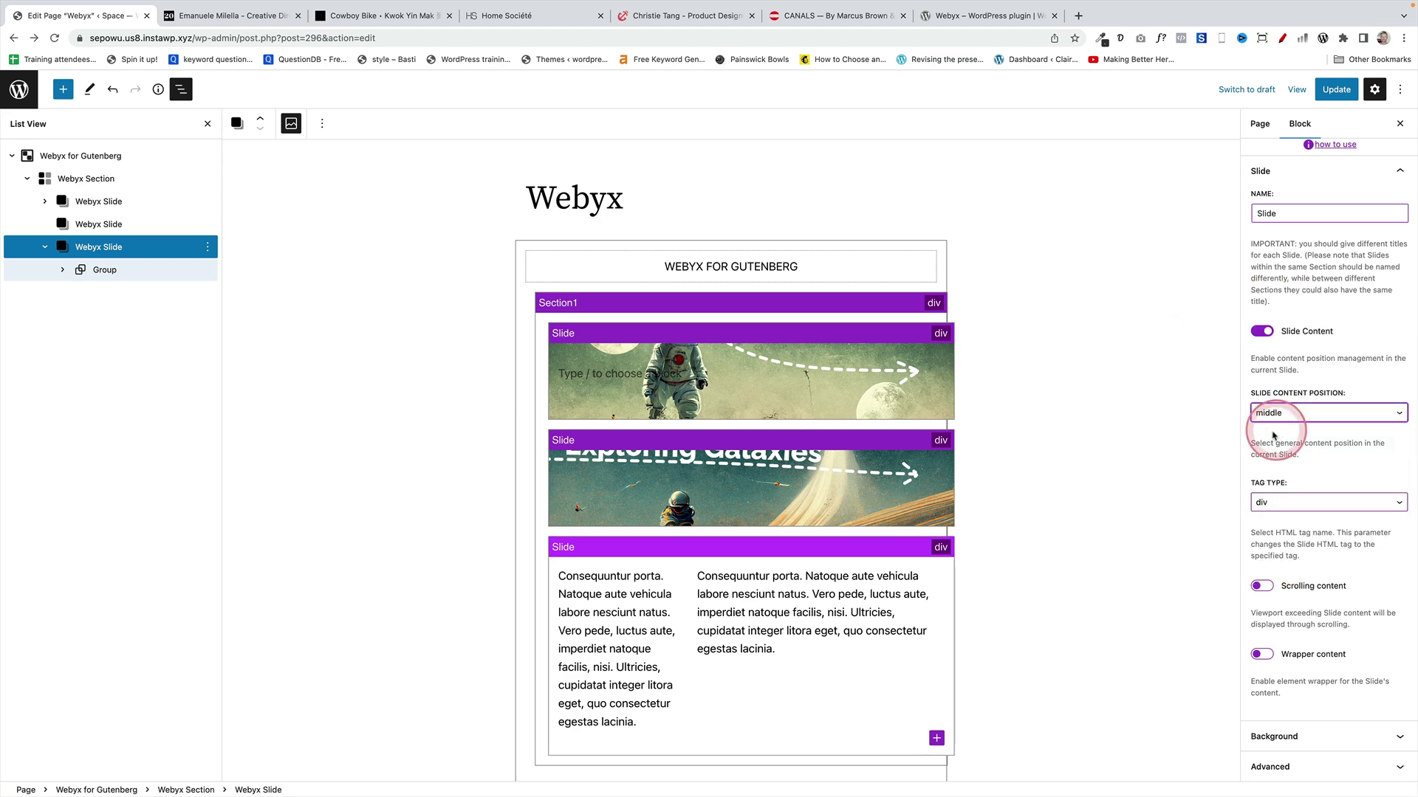
pyautogui.click(1332, 96)
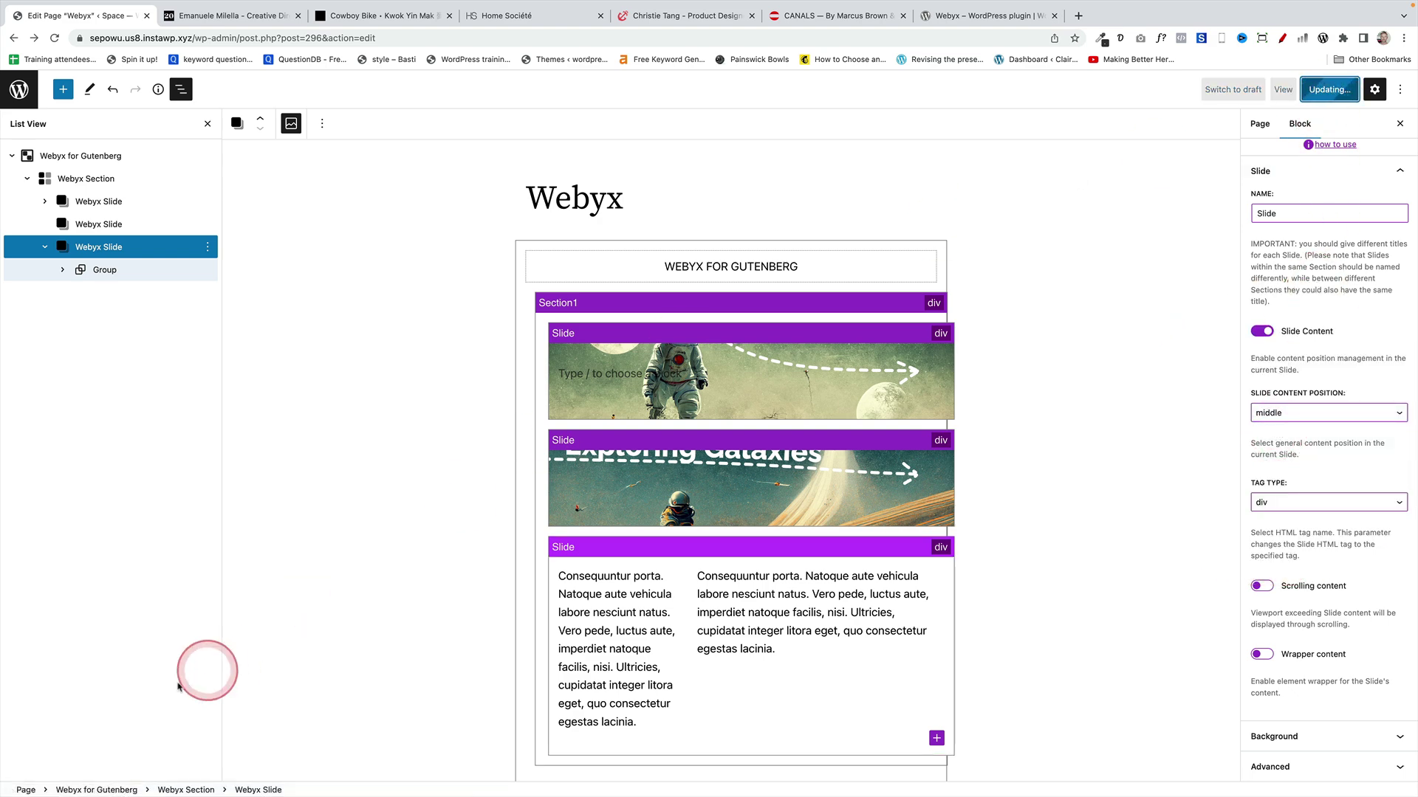
# View the live Webyx page, step through to the two-column text slide, then back to Exploring Galaxies
pyautogui.click(122, 757)
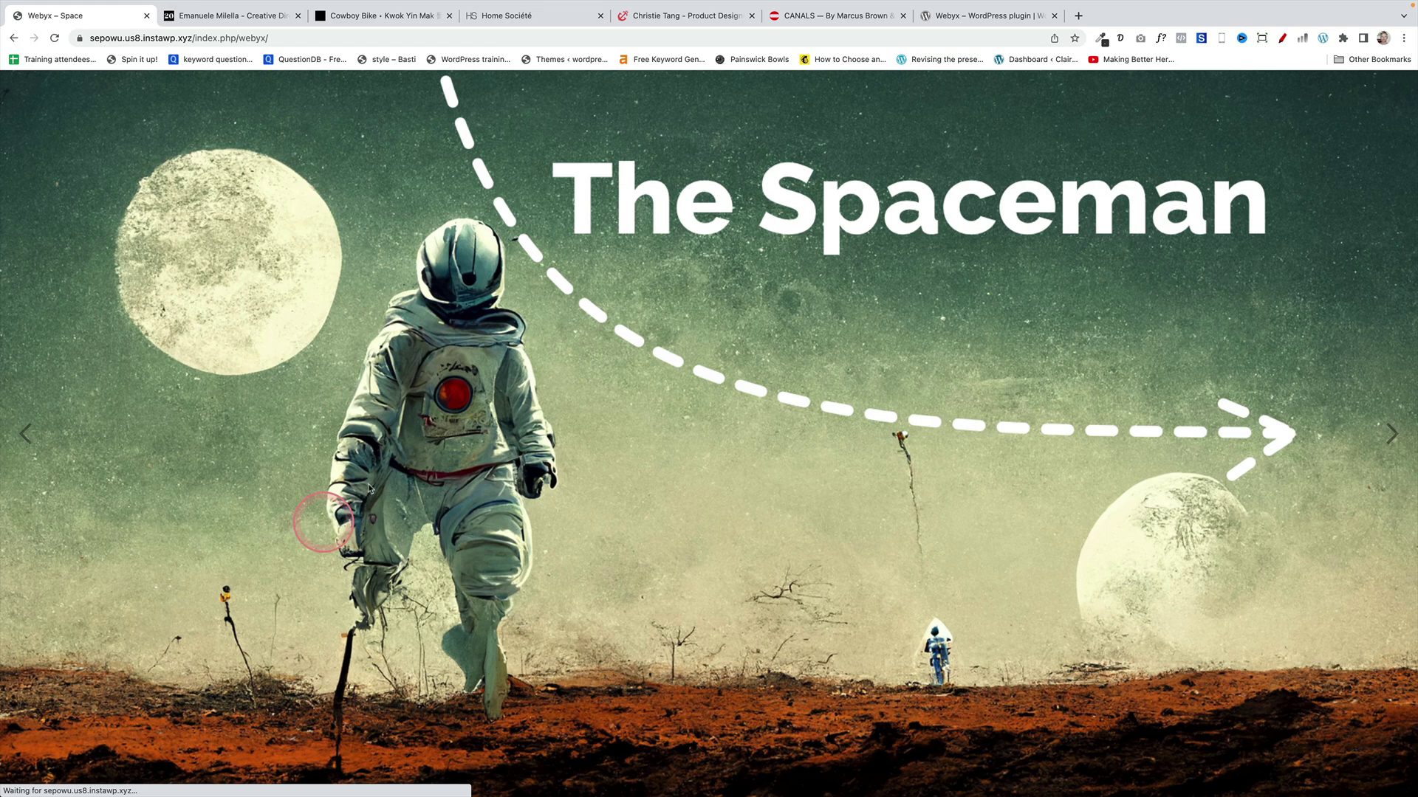
pyautogui.click(1378, 437)
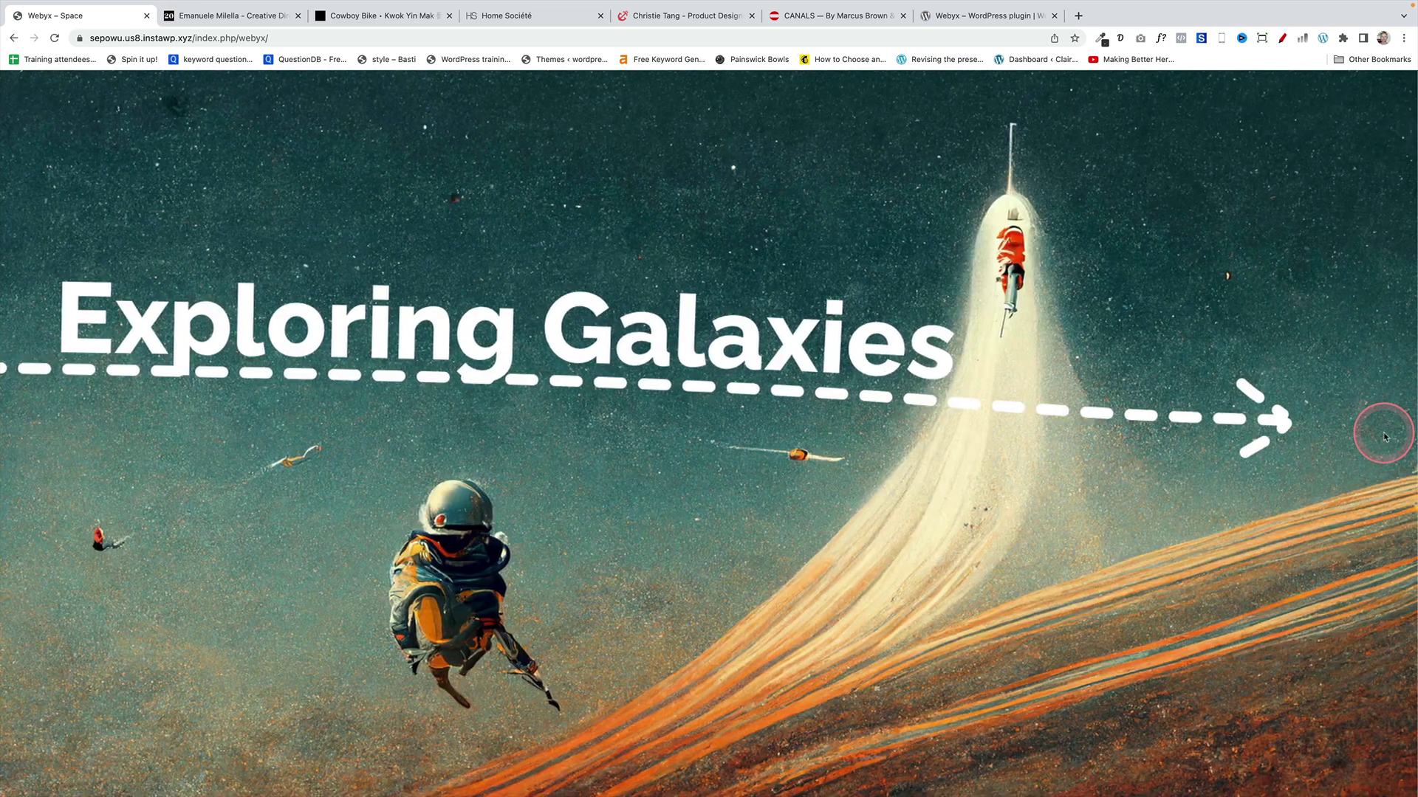
pyautogui.click(1384, 436)
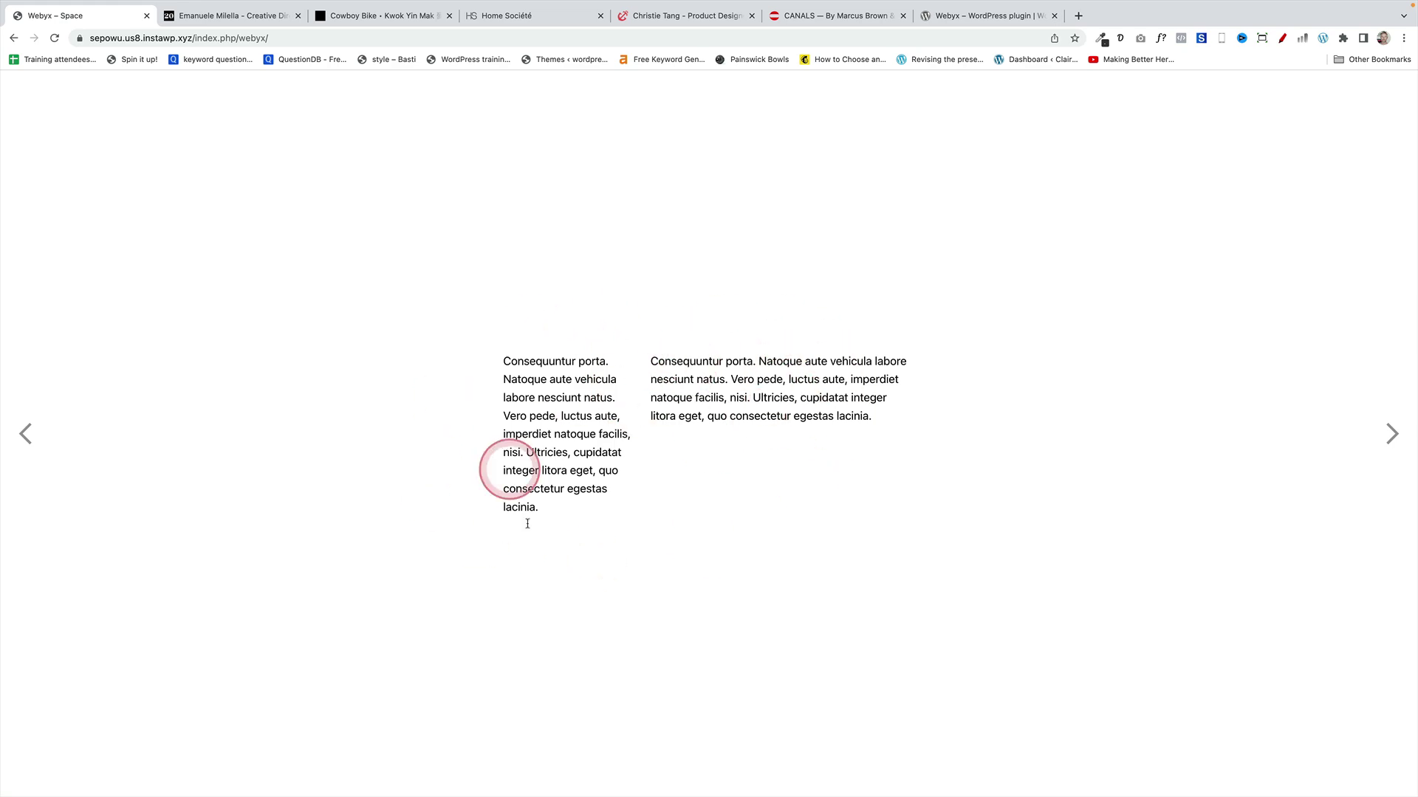
pyautogui.click(26, 437)
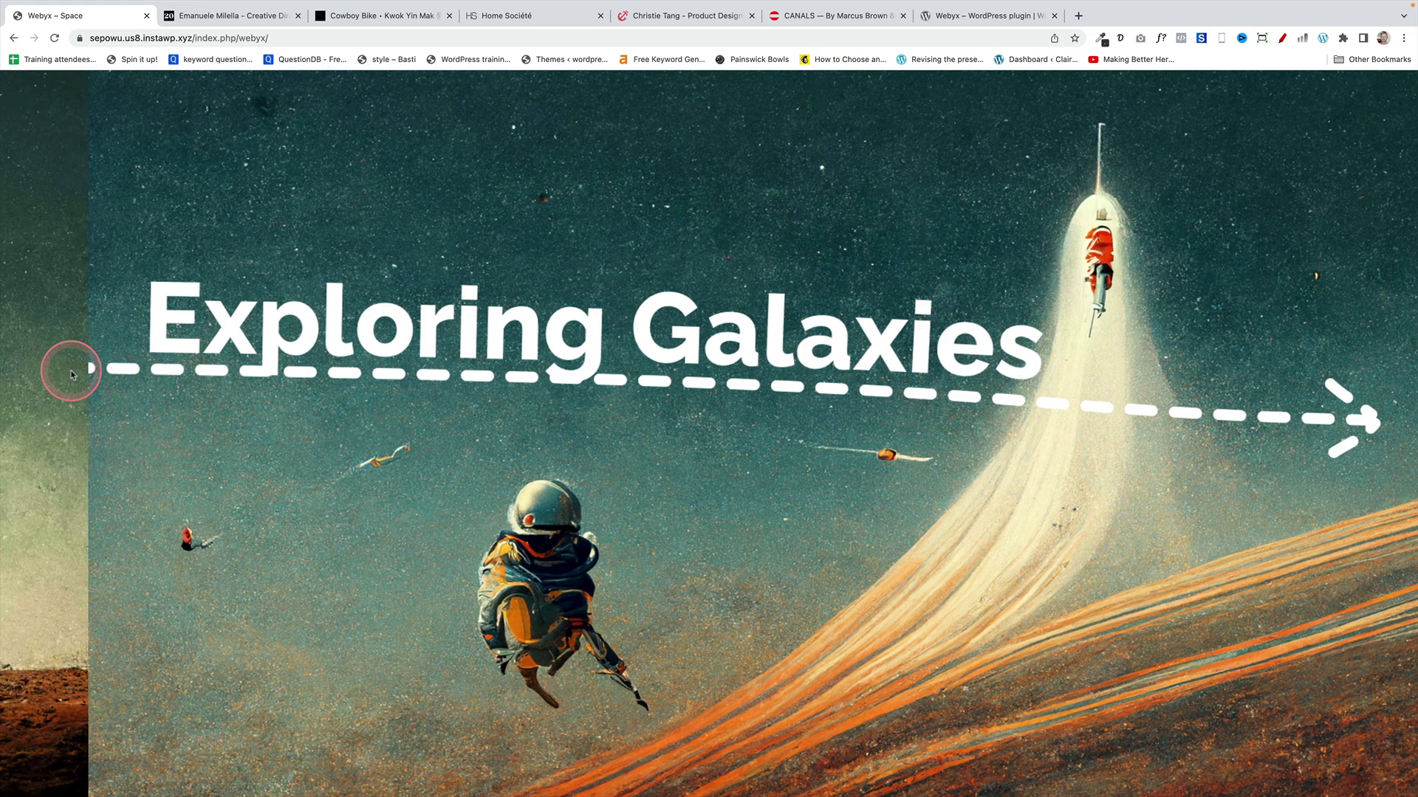